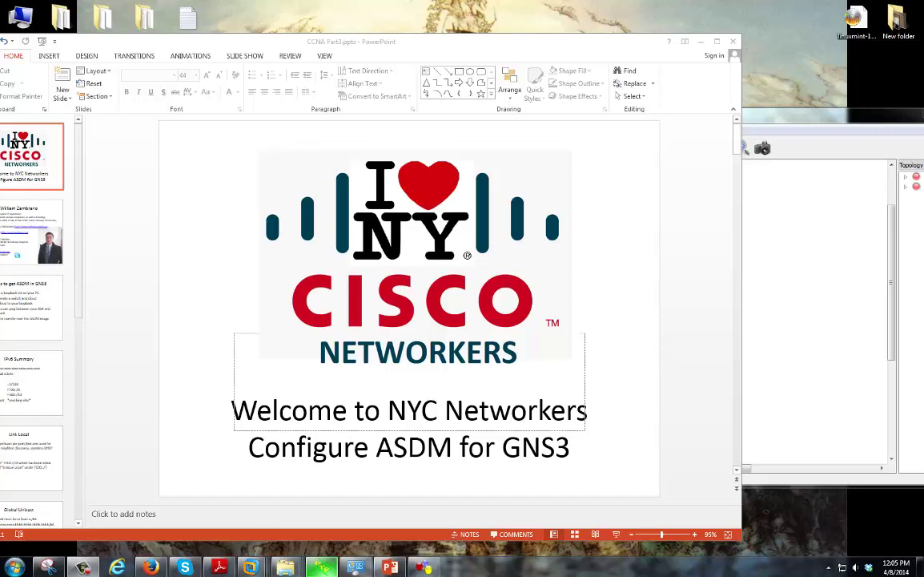
Bring the GNS3 project with R1 linked to ASA1 in front of PowerPoint
left_click(797, 122)
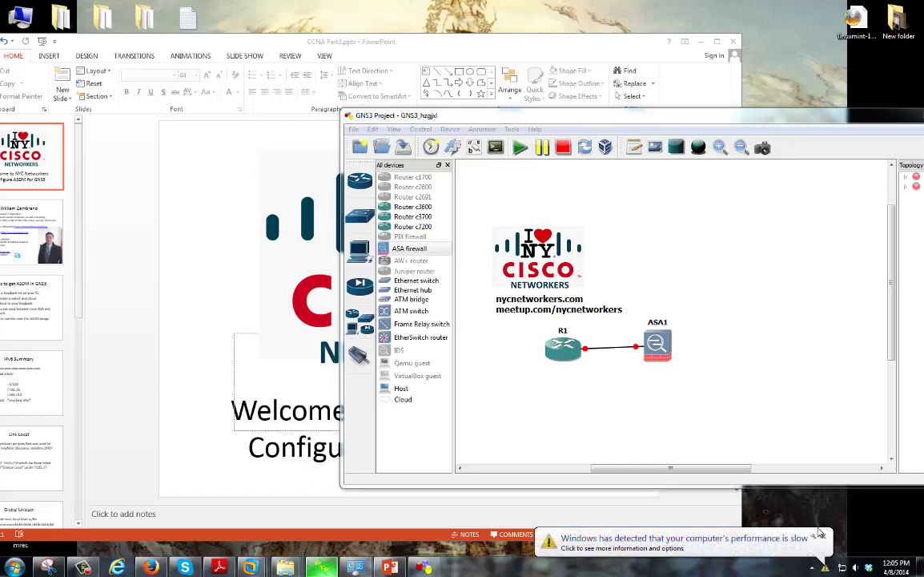
Close the Windows slow-performance notification balloon over GNS3
left_click(819, 532)
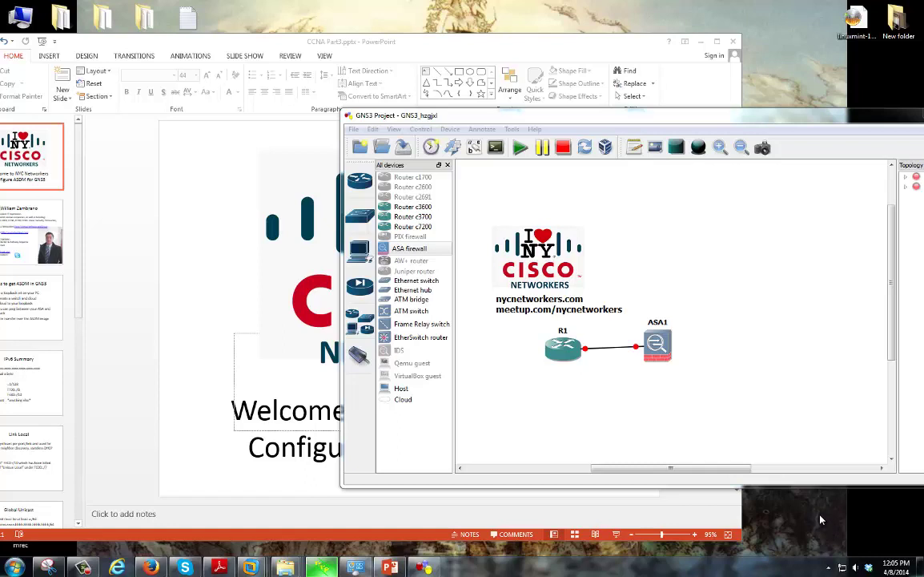
Return to PowerPoint's slide 2 and briefly select the certifications bullet in the bio text
left_click(33, 256)
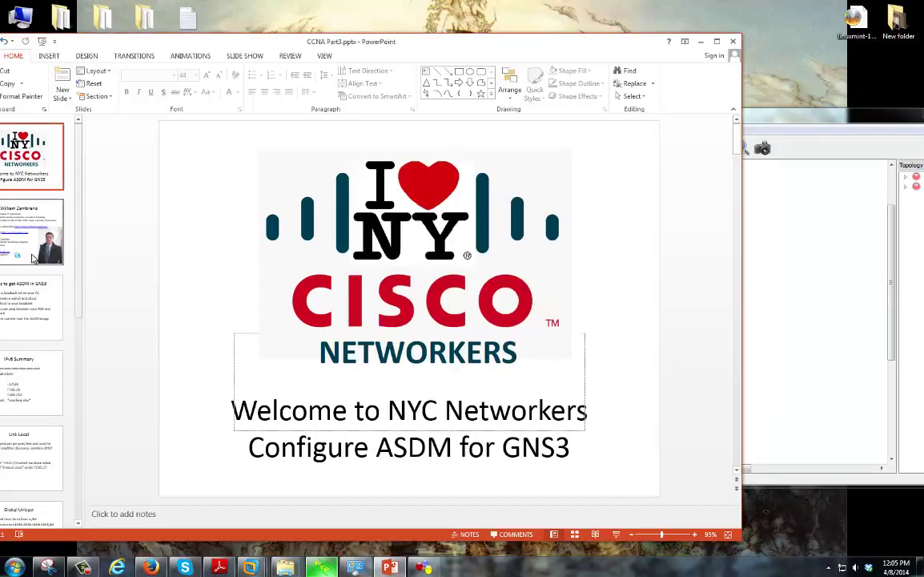
left_click(32, 234)
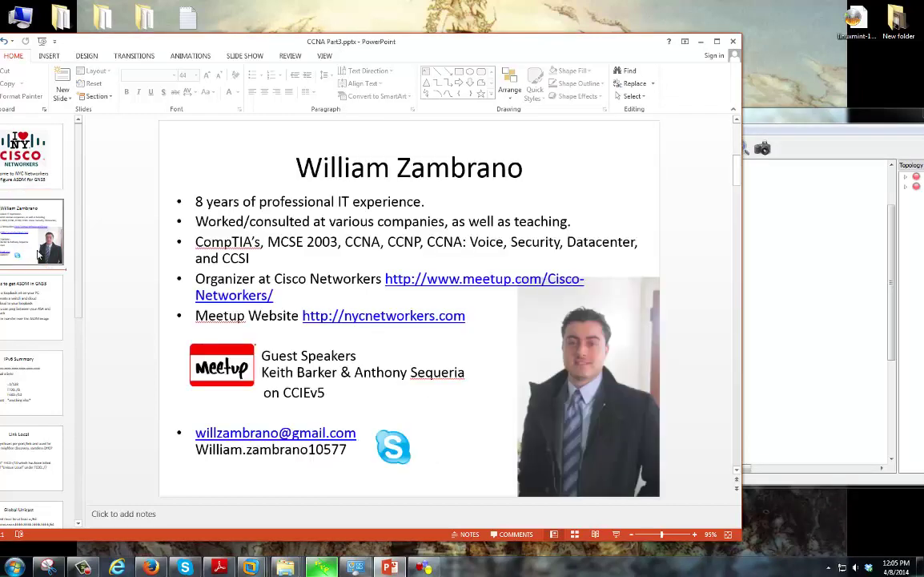
left_click(480, 275)
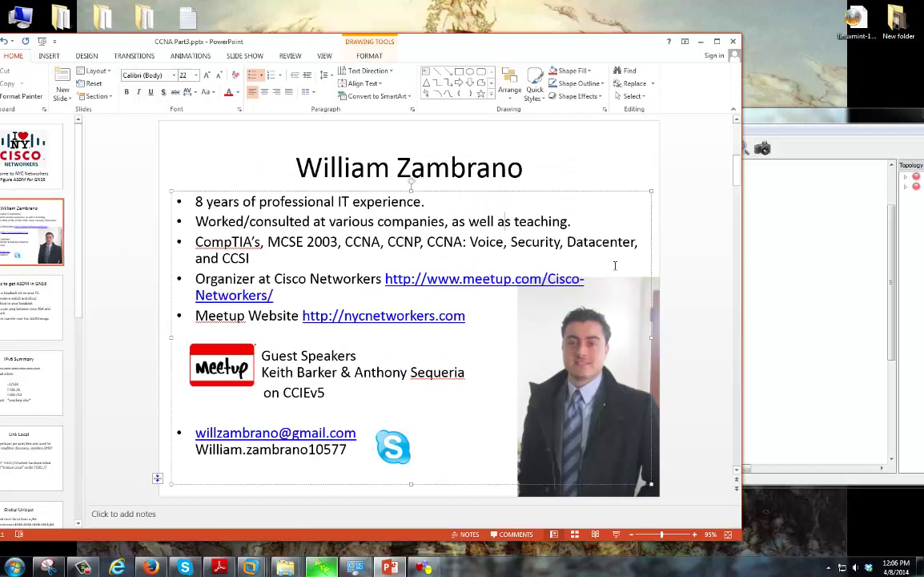
left_click(677, 308)
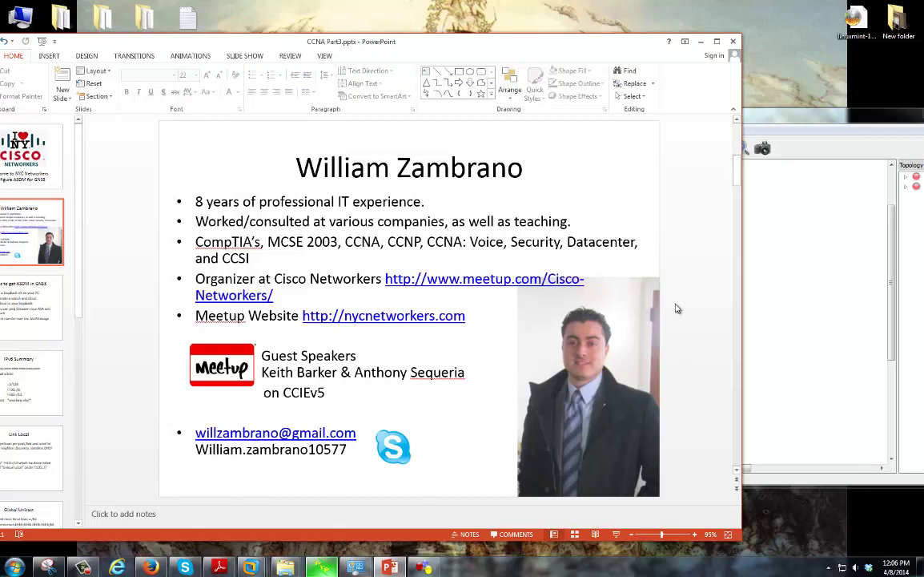
triple_click(229, 242)
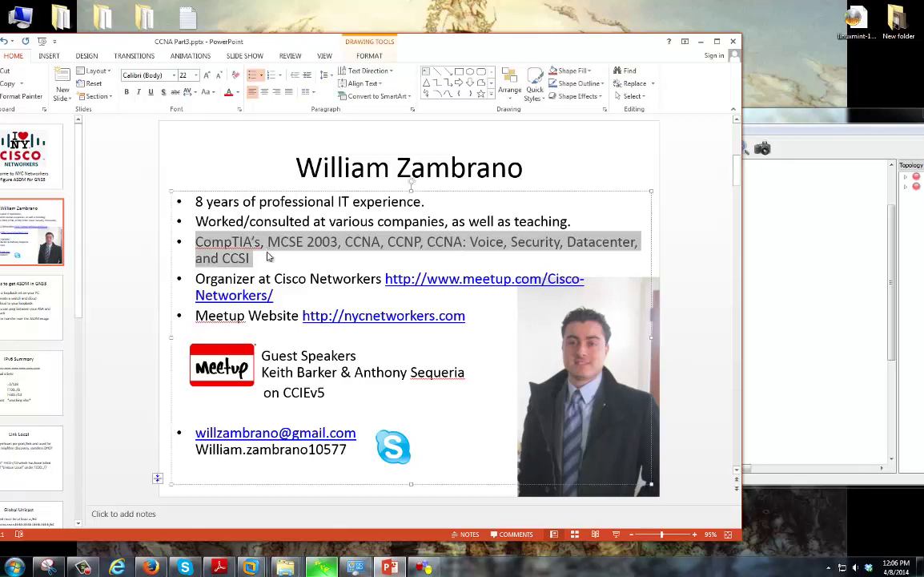
left_click(302, 269)
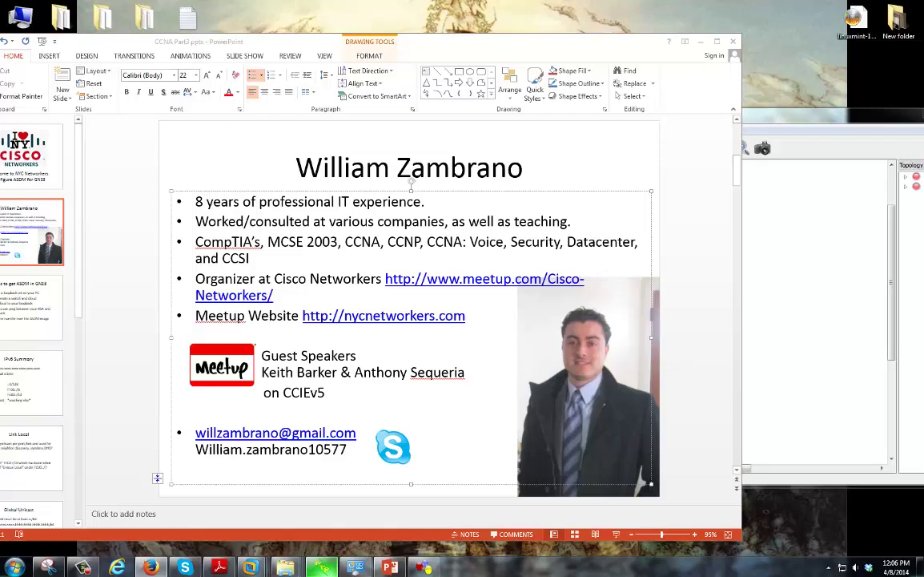
Move Firefox over the presentation and scroll the NYC/Cisco Networkers Meetup page
left_click_drag(921, 20, 445, 20)
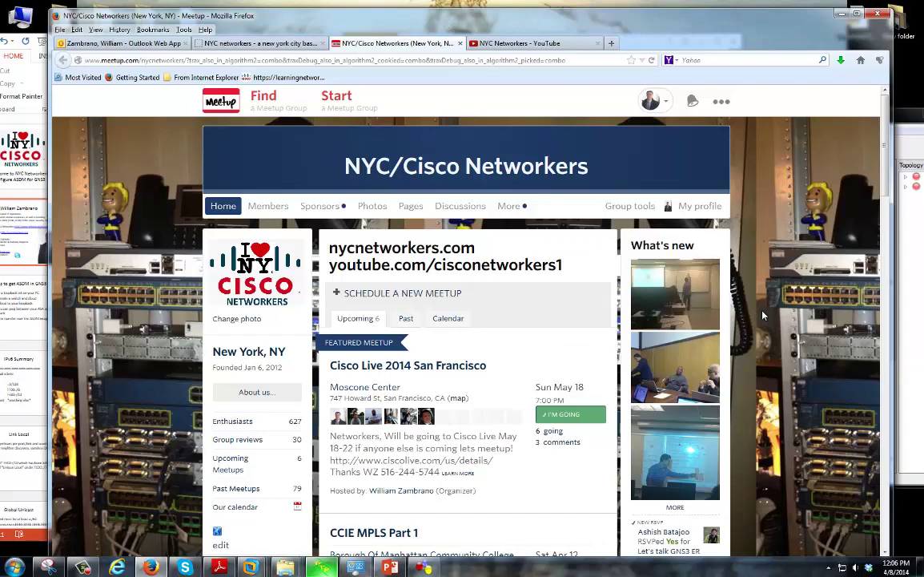
scroll(762, 317, "down", 3)
scroll(767, 319, "up", 2)
scroll(773, 322, "down", 3)
Highlight the CCIE MPLS Part 1 meetup listing, then scroll back to the page top
left_click_drag(357, 345, 522, 474)
left_click(491, 466)
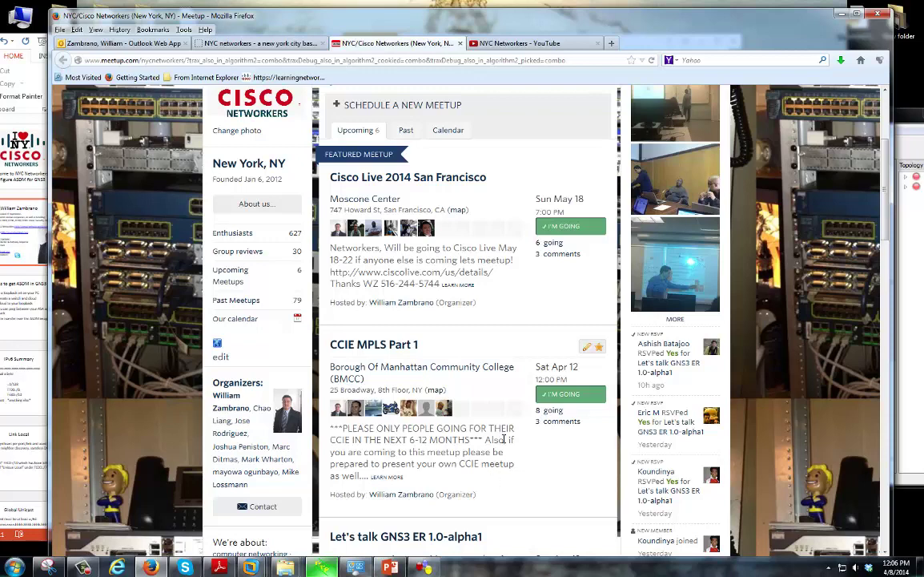
scroll(517, 478, "up", 1)
scroll(496, 478, "down", 1)
scroll(495, 478, "up", 5)
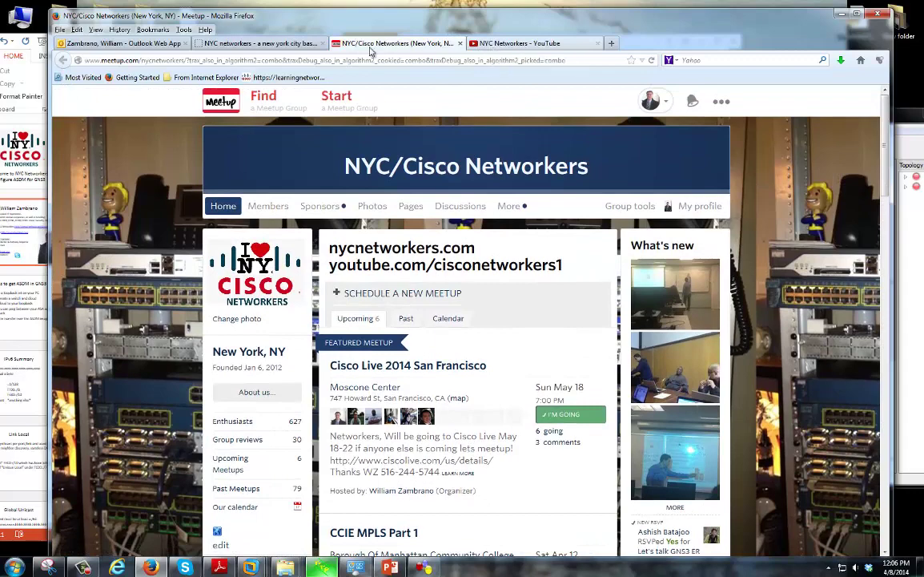
On nycnetworkers.com, go from Jobs to the Labs > CCNA Security page
left_click(313, 45)
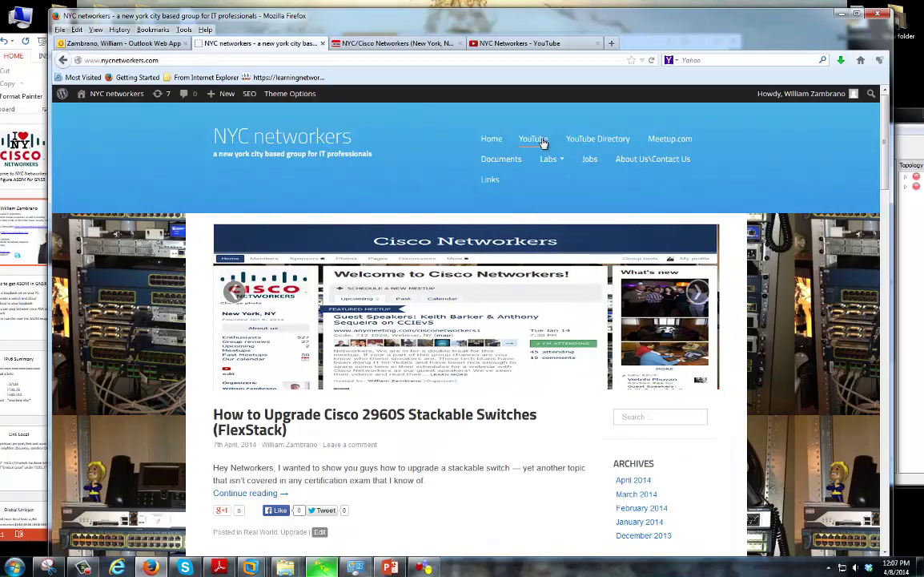
left_click(589, 161)
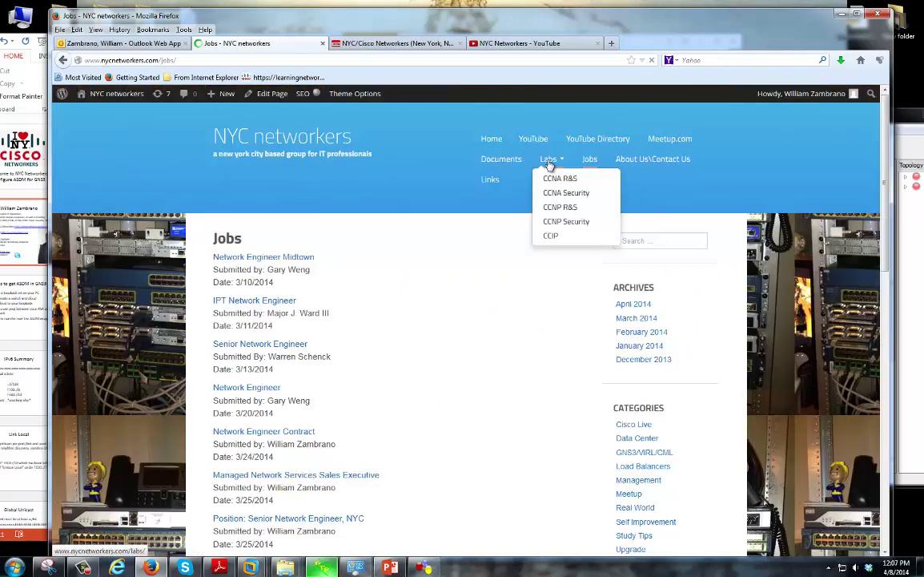
mouse_move(549, 165)
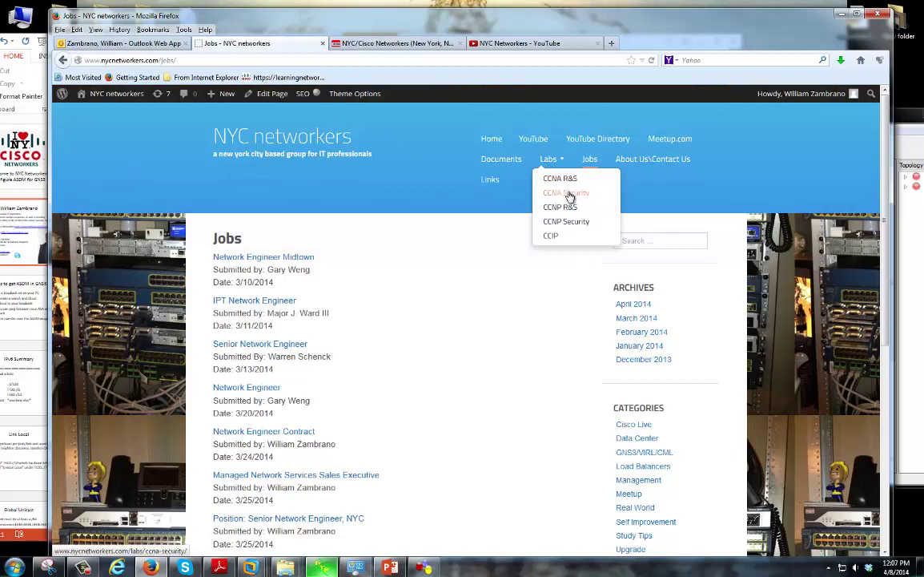
left_click(568, 195)
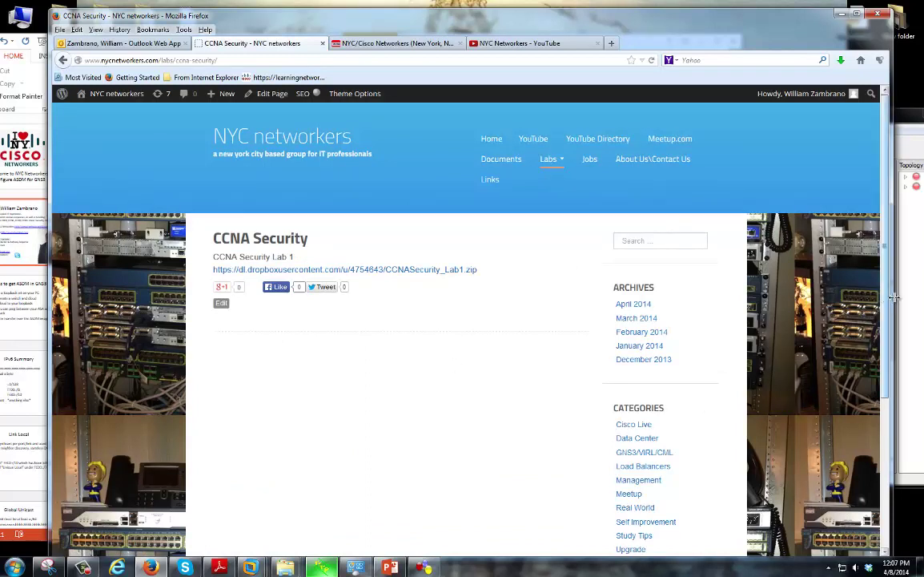
Download the CCNA Security lab zip and open the PDF in its CCNASecurity_Lab1 folder
left_click(393, 270)
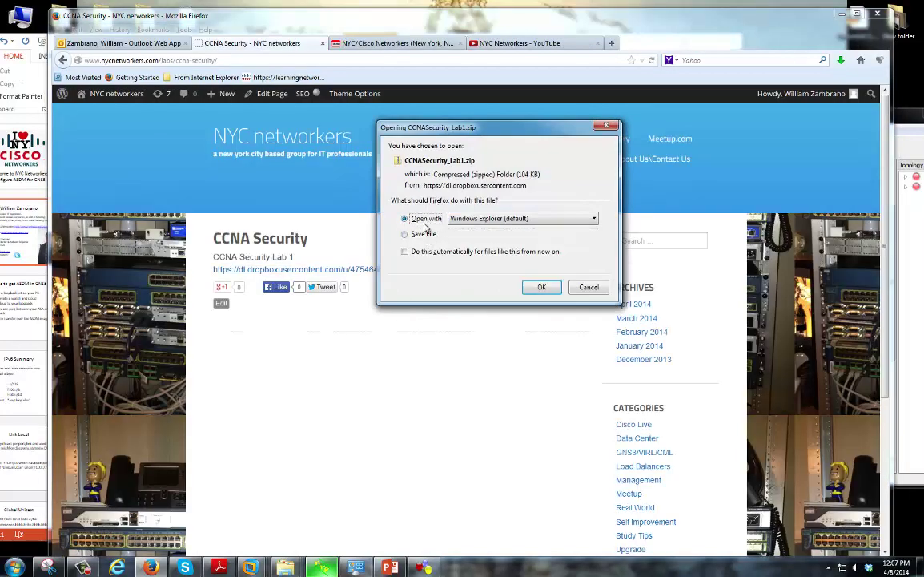
left_click(541, 289)
double_click(485, 236)
double_click(484, 269)
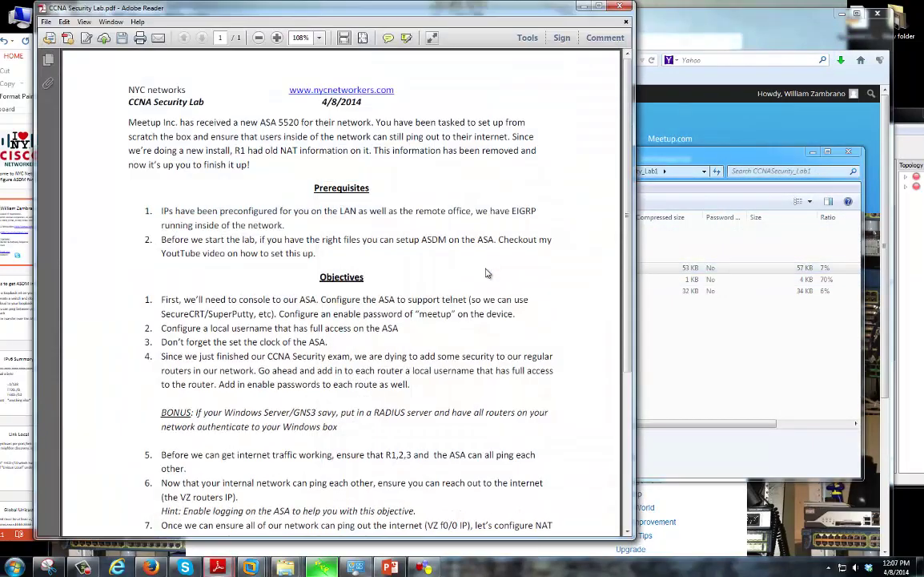
Scroll through the lab PDF, close Reader and the zip folder, and return Home
scroll(484, 294, "down", 3)
scroll(483, 294, "up", 3)
scroll(521, 208, "down", 1)
left_click(619, 6)
left_click(846, 154)
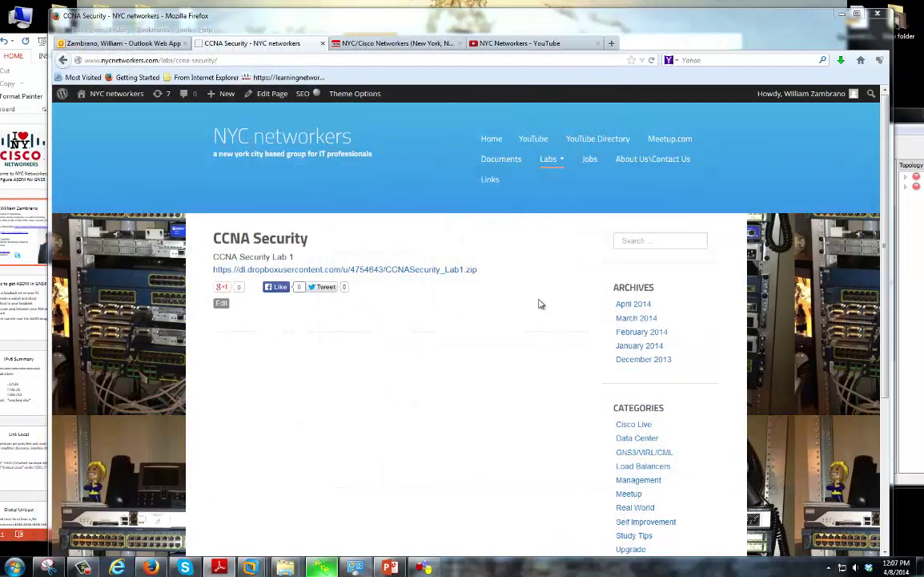
left_click(492, 139)
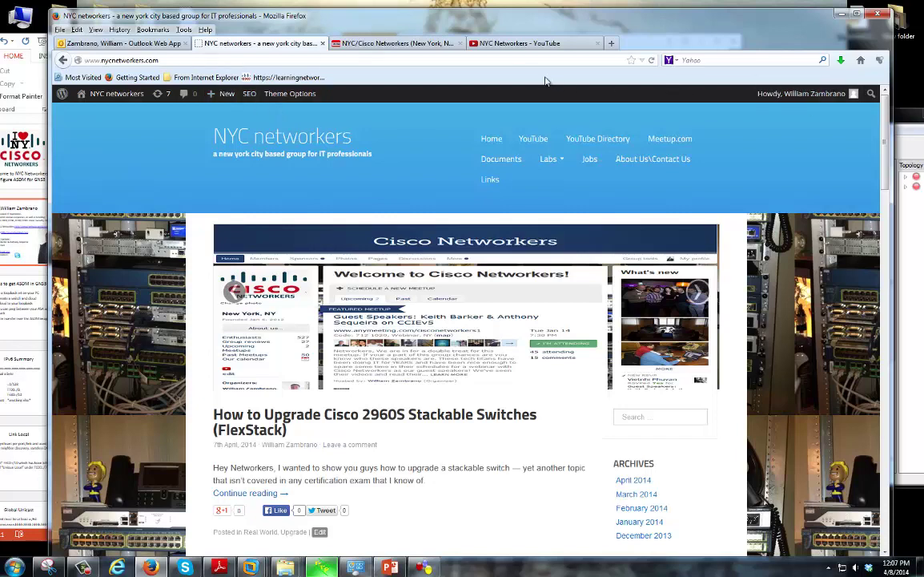
Browse the NYC Networkers YouTube playlists, then move Firefox aside to reveal the slides
left_click(517, 43)
left_click_drag(446, 25, 506, 28)
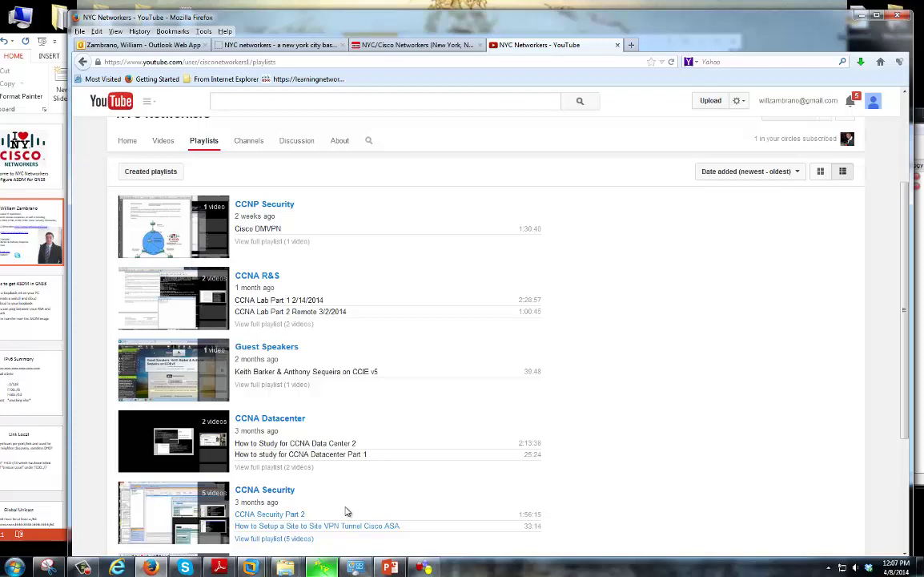
scroll(291, 403, "down", 3)
scroll(291, 402, "up", 1)
scroll(363, 463, "down", 3)
scroll(364, 462, "up", 5)
scroll(364, 462, "up", 2)
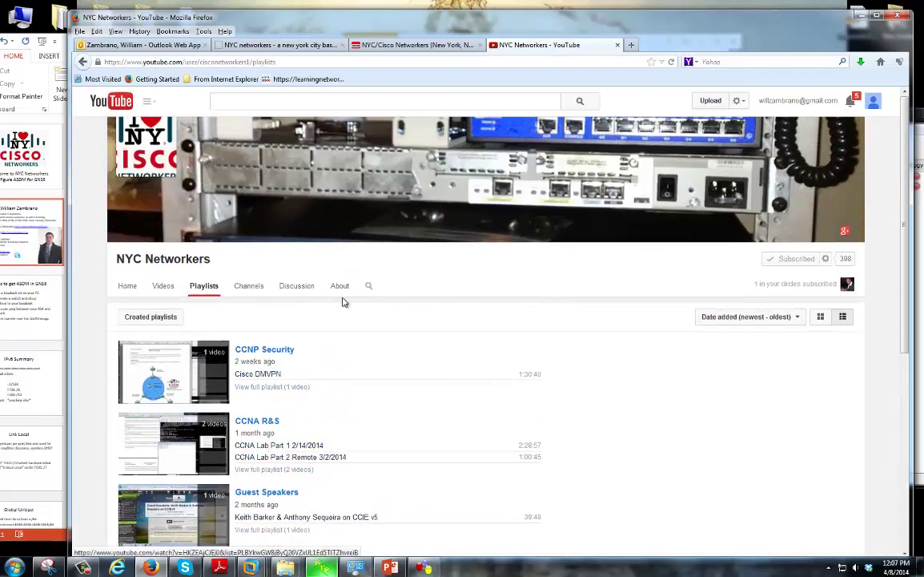
left_click_drag(349, 25, 921, 22)
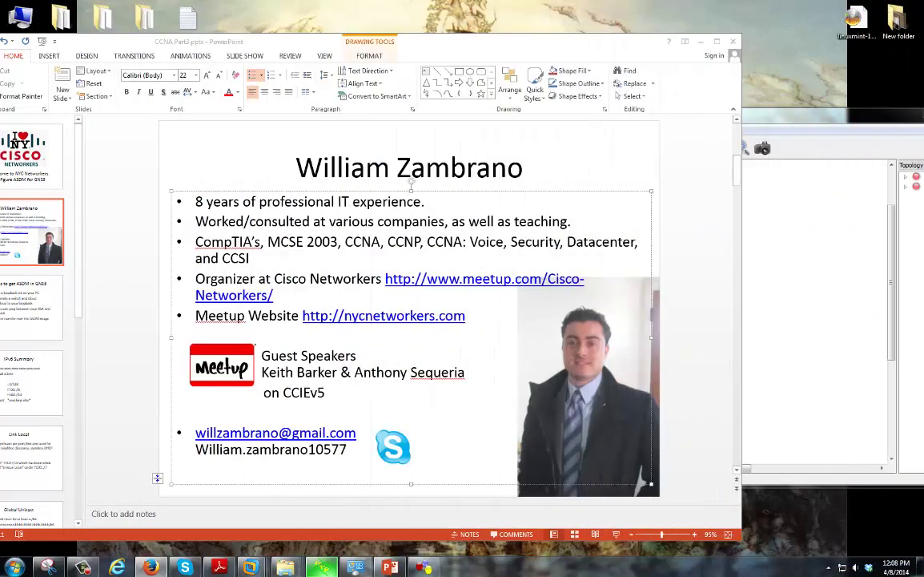
Bring PowerPoint fully on screen and select, then deselect, the contact e-mail and Skype lines
left_click_drag(286, 39, 354, 40)
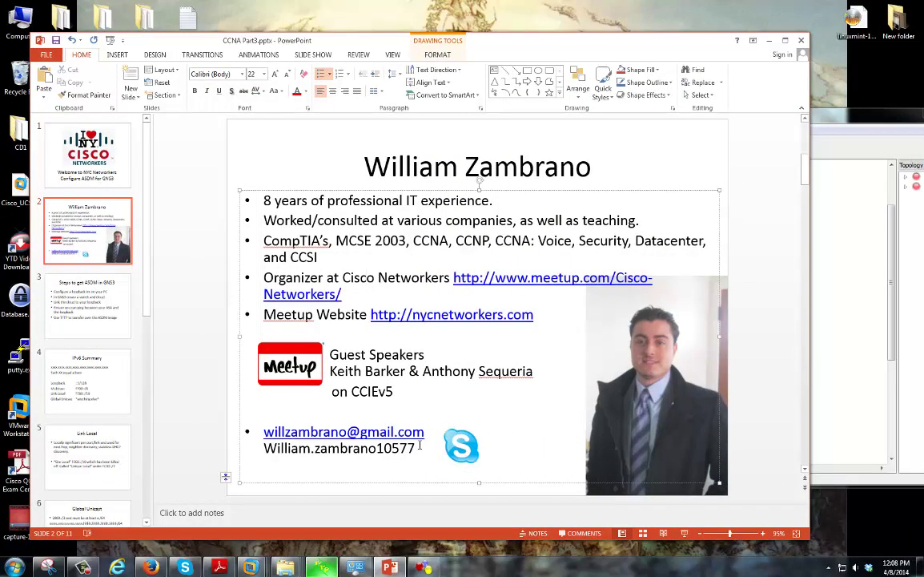
left_click_drag(425, 434, 264, 434)
left_click(314, 448)
triple_click(386, 461)
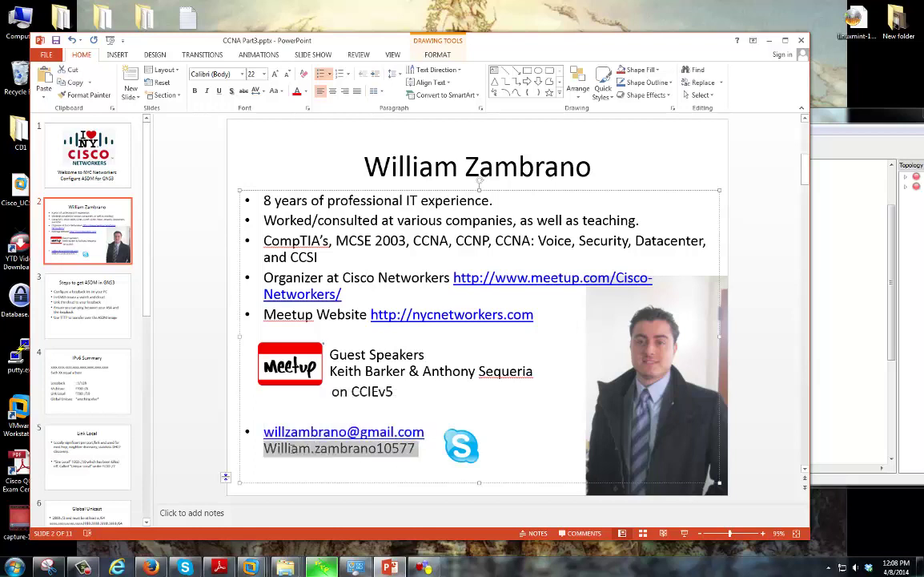
left_click(485, 516)
Nudge the presentation left and open slide 3, 'Steps to get ASDM in GNS3'
left_click(832, 538)
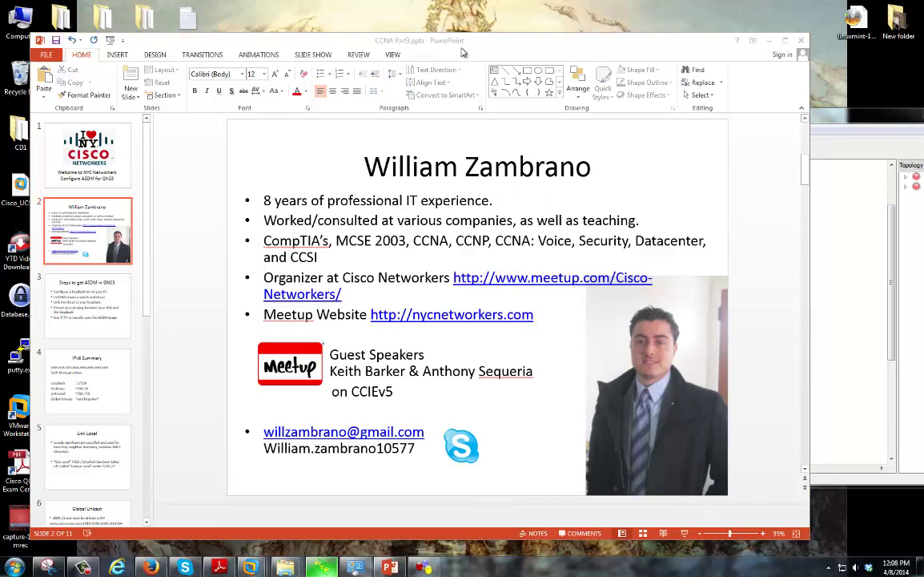
left_click_drag(462, 50, 446, 54)
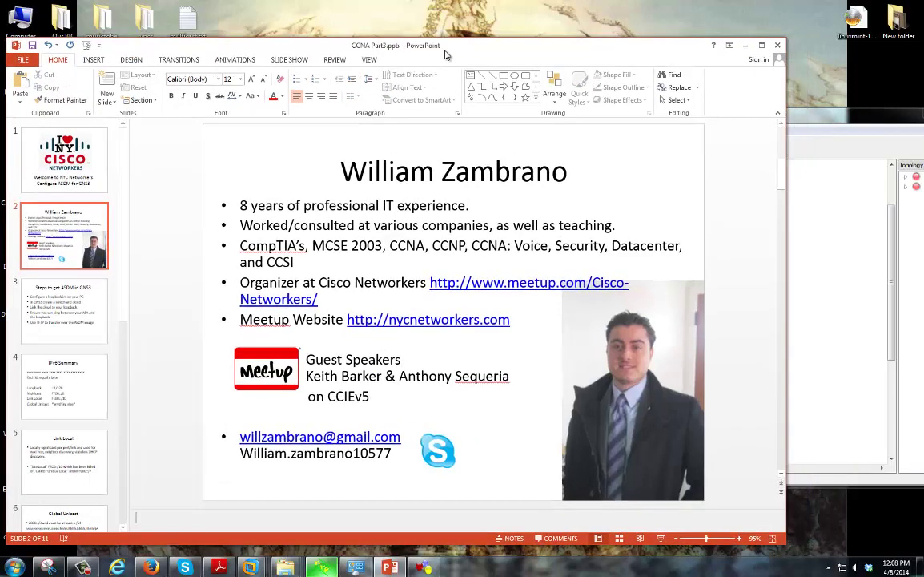
left_click(84, 312)
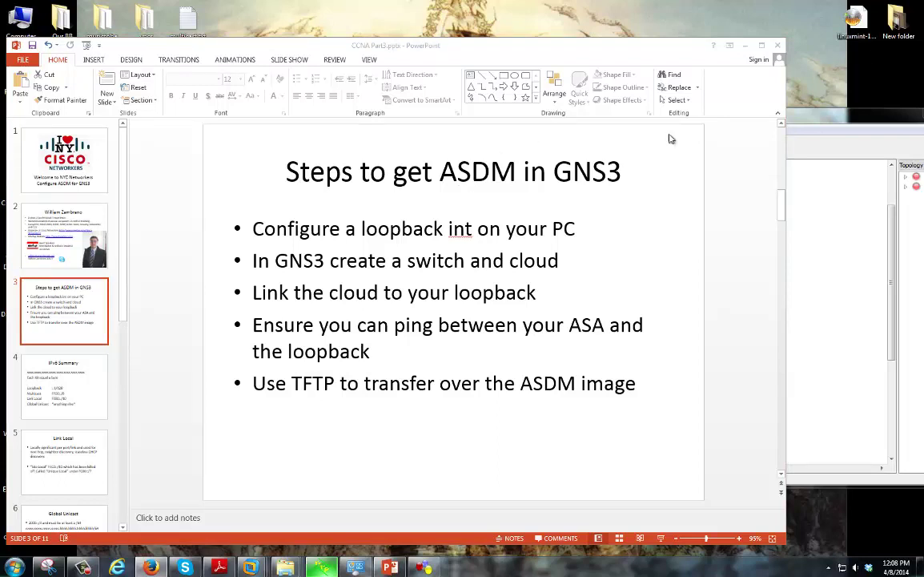
Bring GNS3 forward and drag a Cloud node, C1, onto the R1–ASA1 topology
left_click(798, 119)
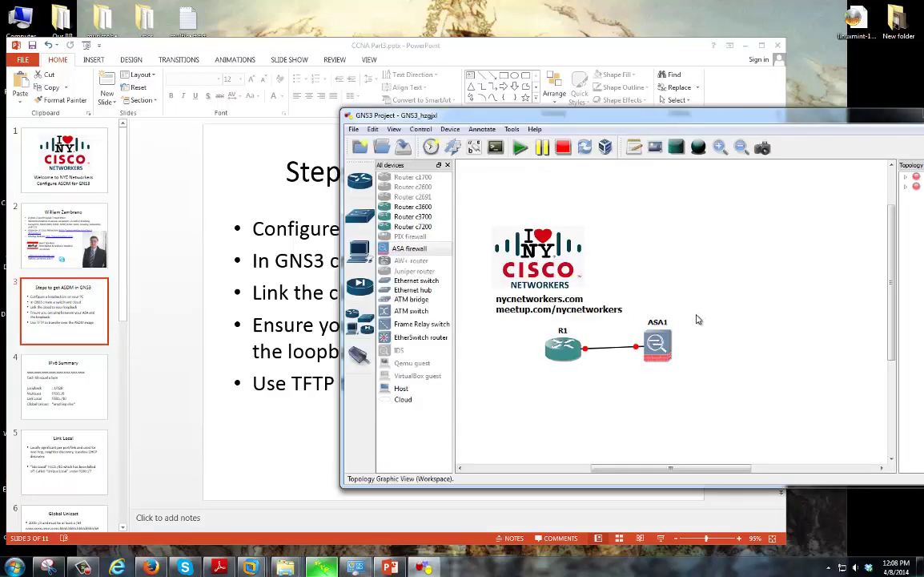
left_click_drag(524, 118, 491, 122)
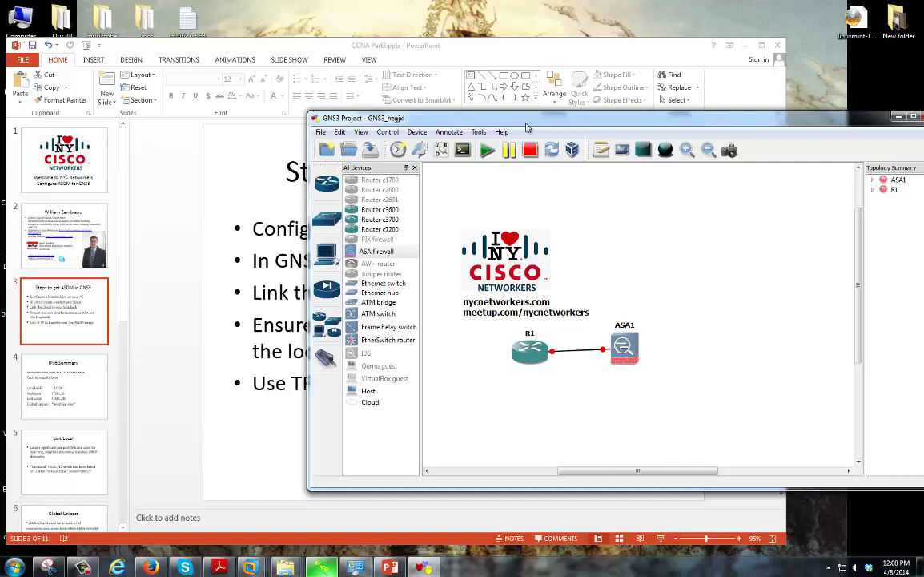
left_click_drag(369, 402, 727, 270)
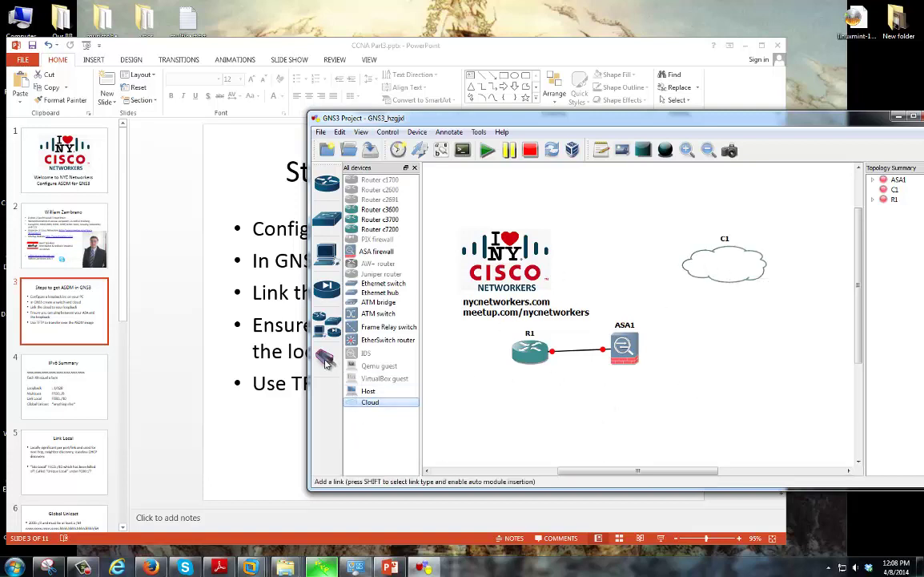
Try linking from C1, dismiss the no-interface warning, close its configuration unchanged, return to slides
left_click(326, 358)
left_click(705, 278)
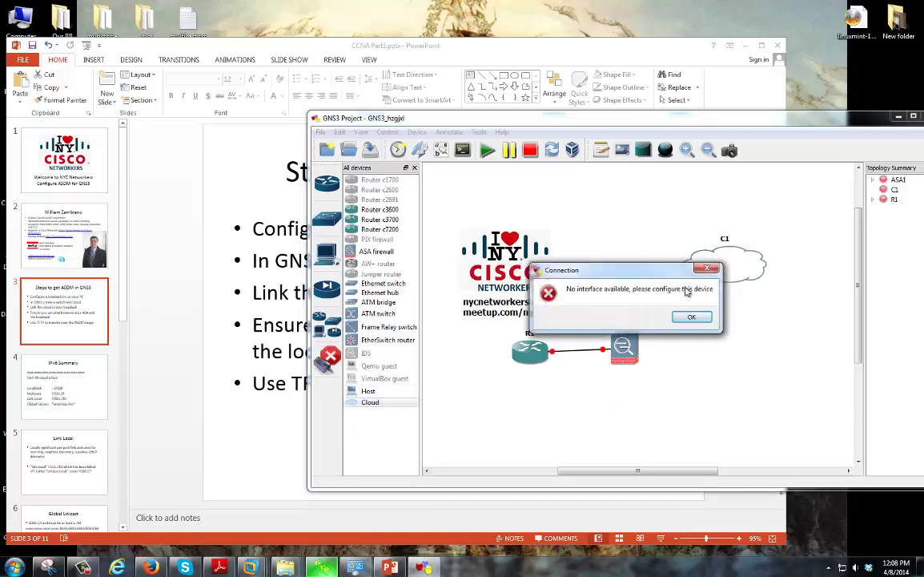
left_click(645, 374)
right_click(753, 268)
key("Escape")
double_click(749, 270)
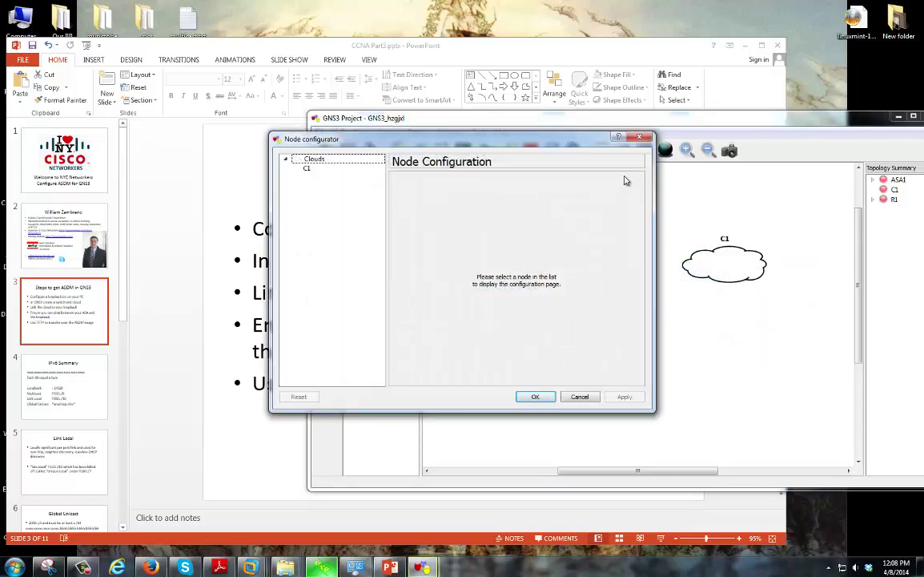
key("Escape")
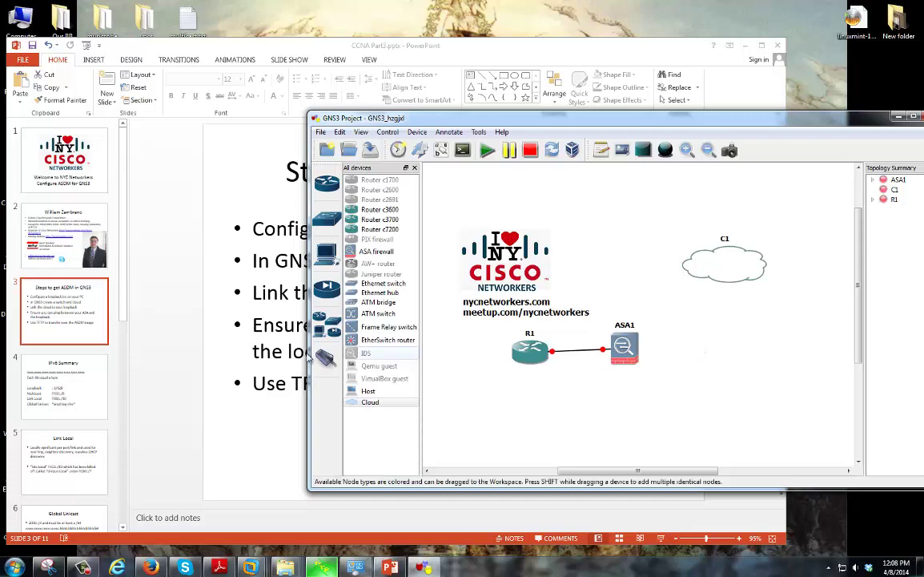
left_click(290, 433)
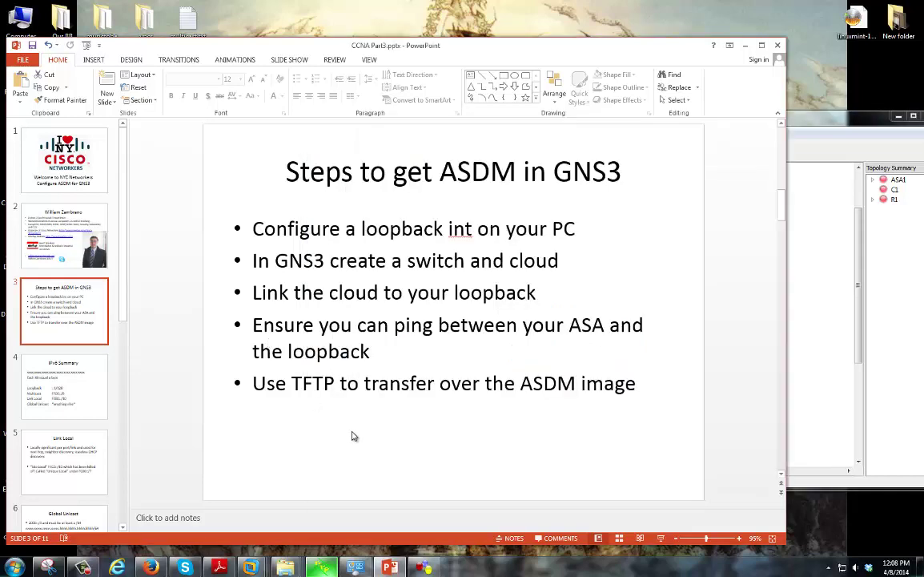
Highlight the loopback bullet, open Network Connections, and view ASALoopback's context menu without renaming
left_click_drag(253, 229, 582, 232)
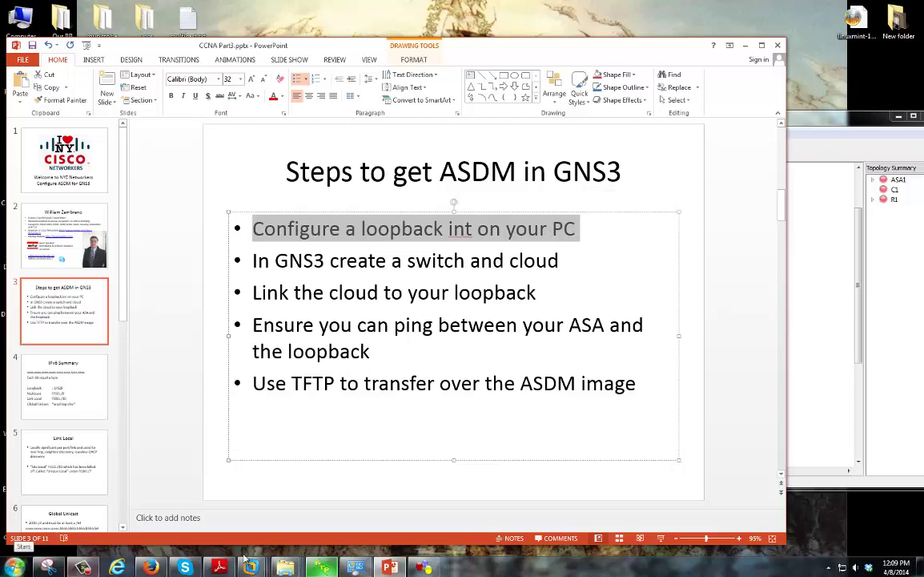
left_click(366, 570)
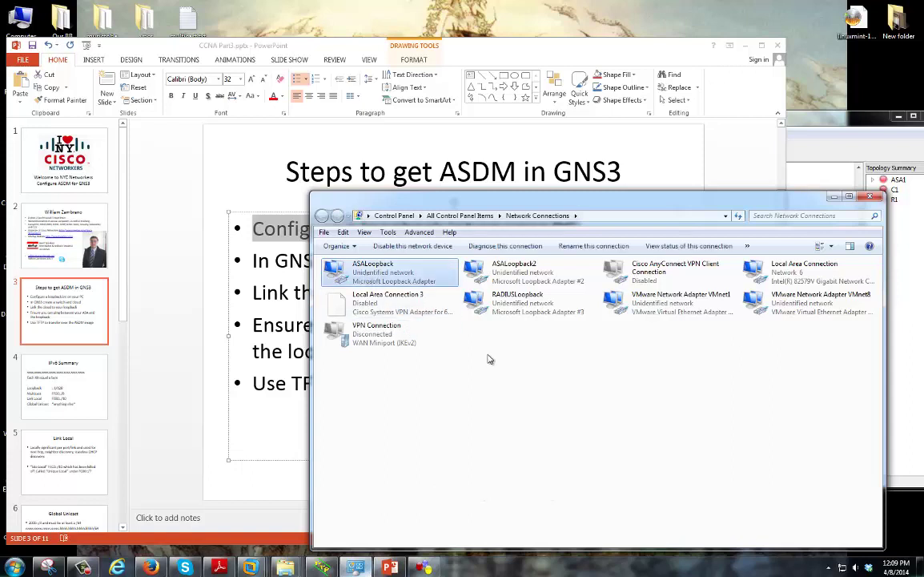
right_click(430, 276)
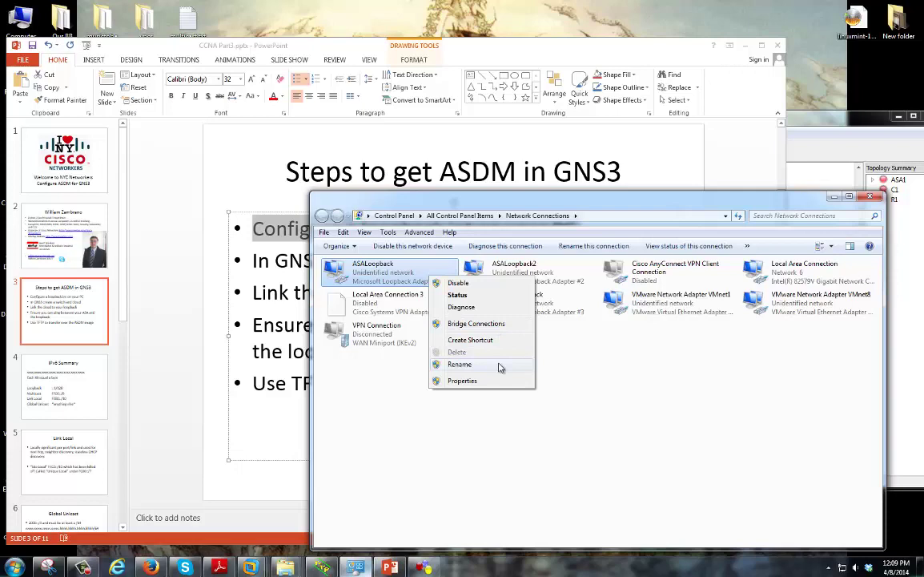
left_click(601, 405)
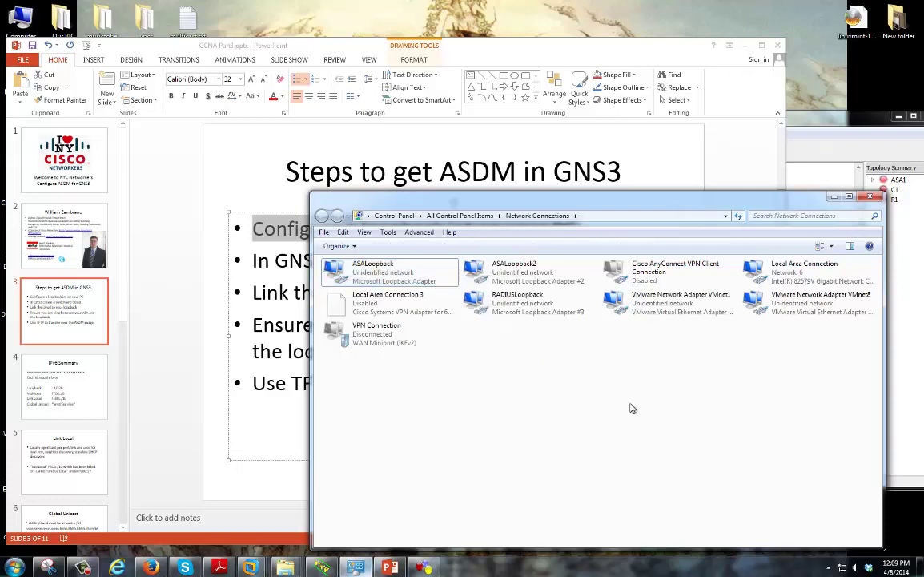
key("super")
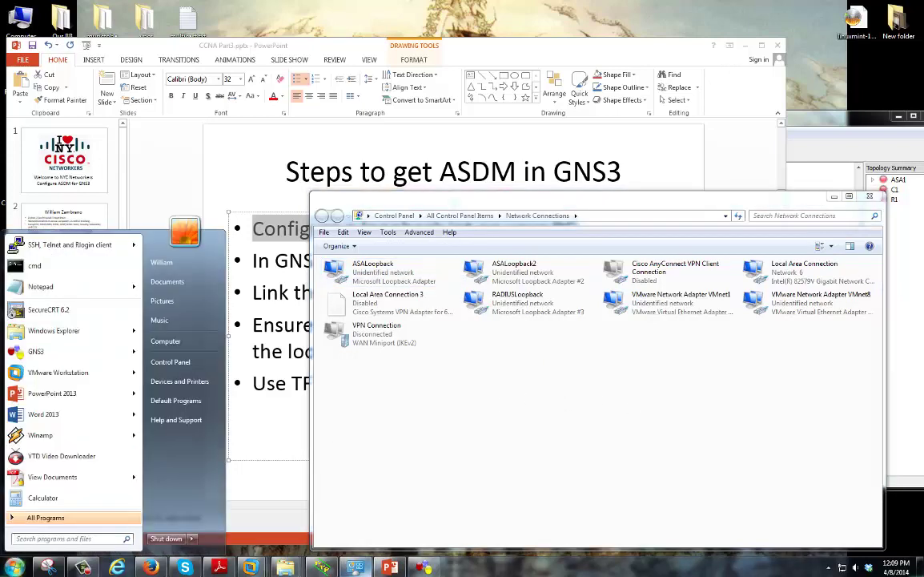
type("dem")
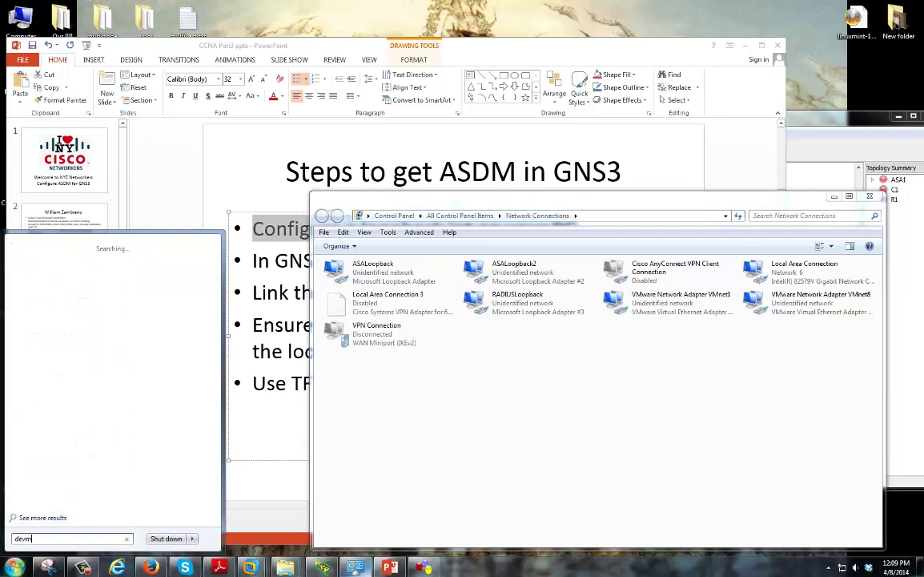
key("Return")
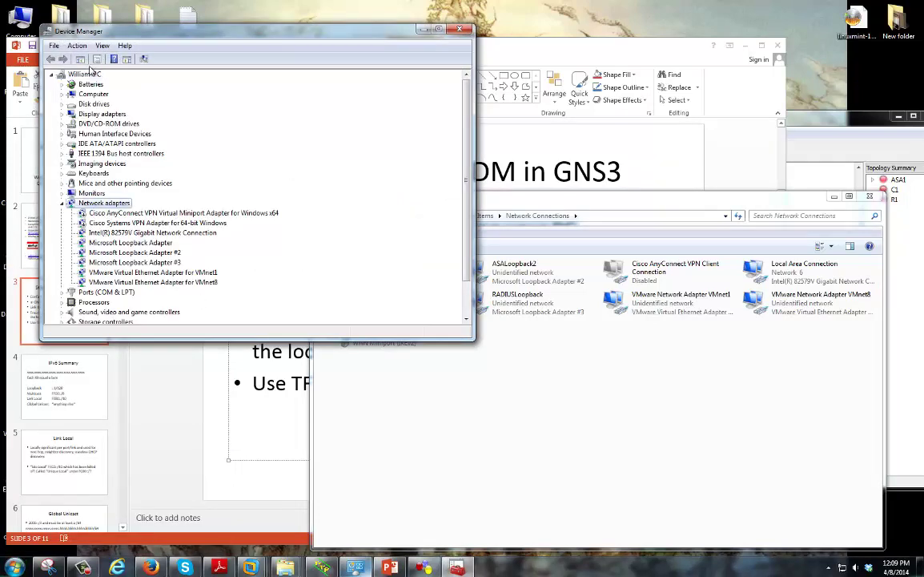
left_click(78, 46)
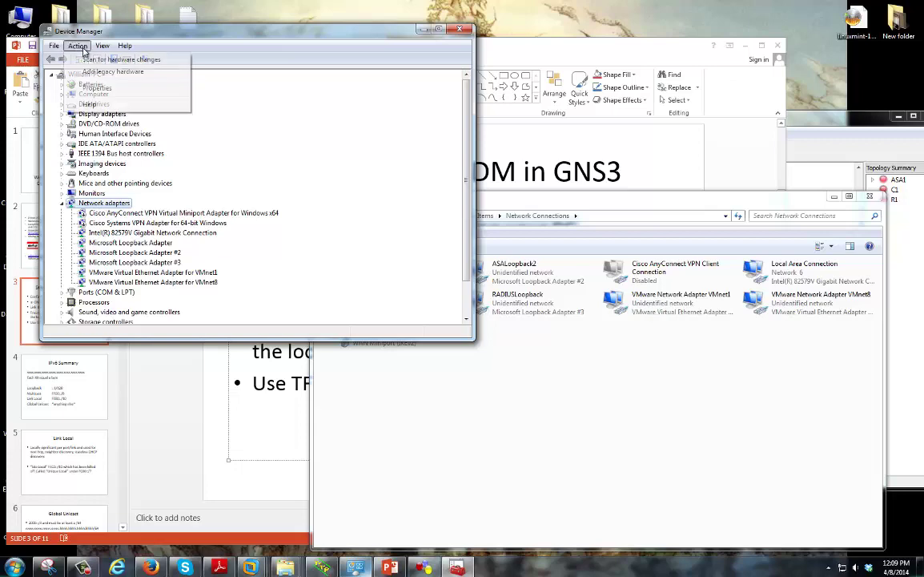
left_click(112, 71)
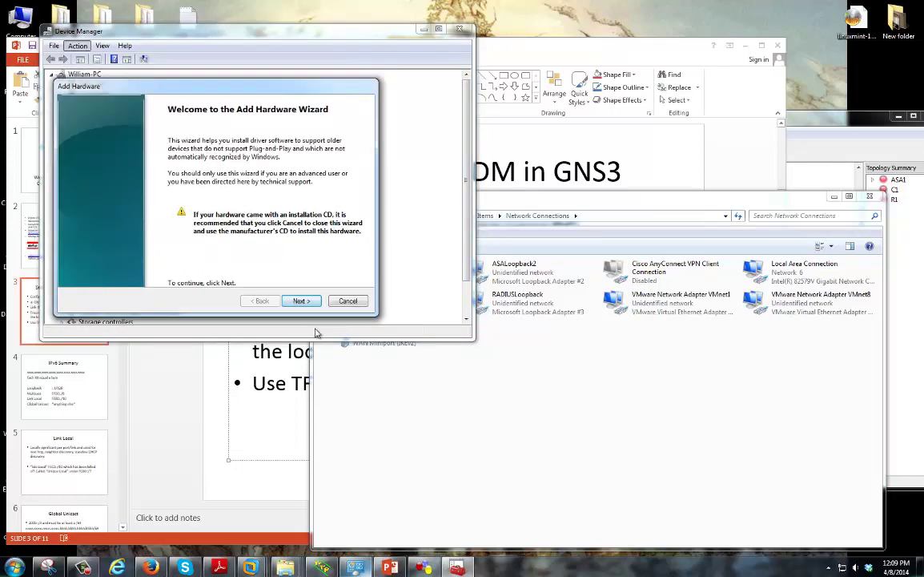
left_click(300, 300)
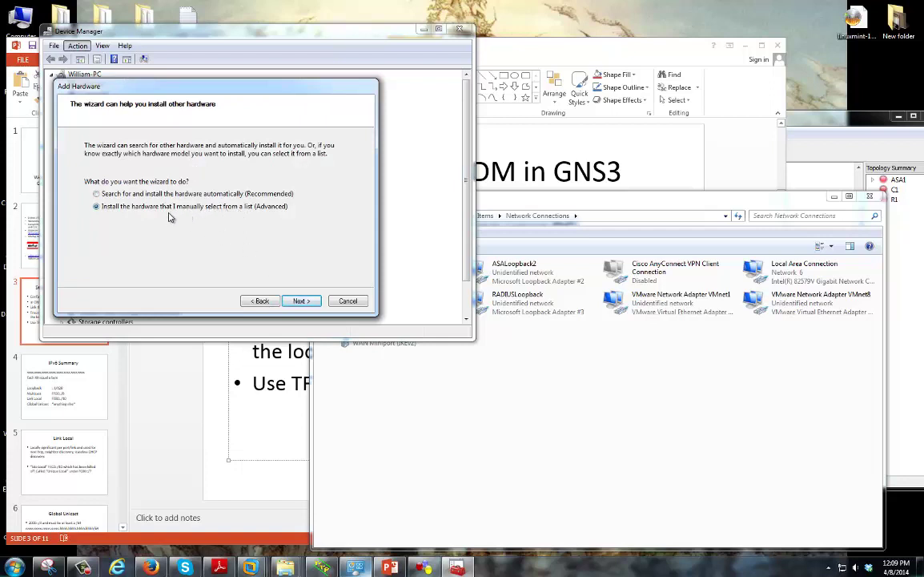
left_click(300, 301)
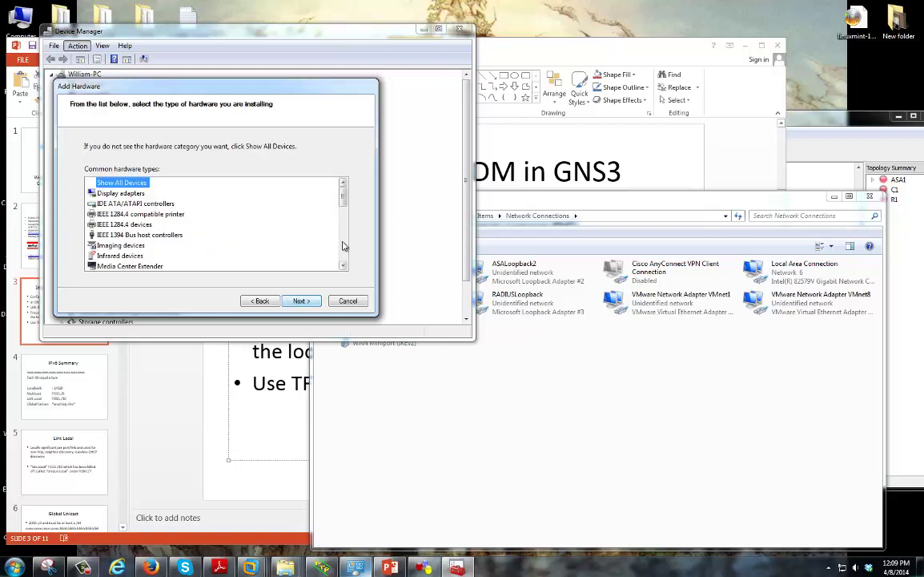
scroll(343, 246, "down", 5)
scroll(311, 200, "up", 3)
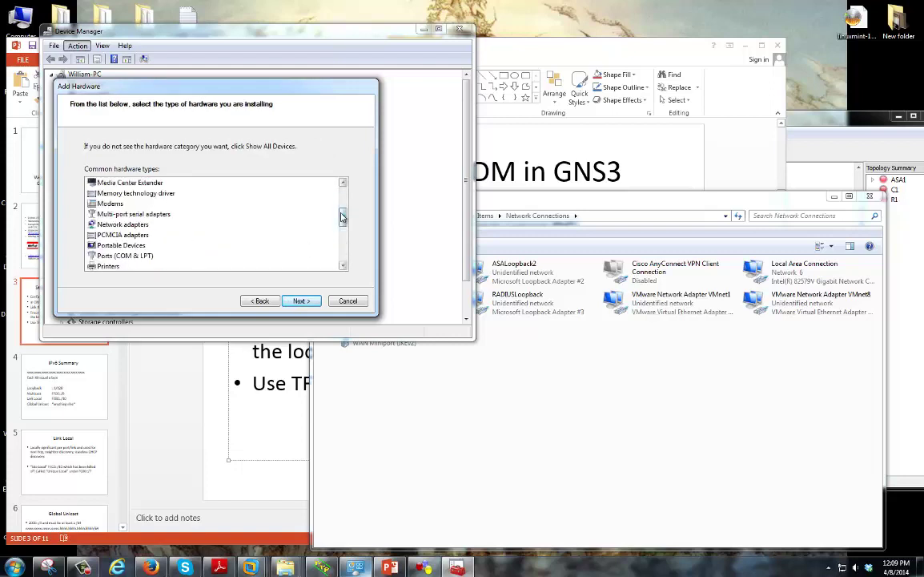
left_click(126, 225)
left_click(301, 301)
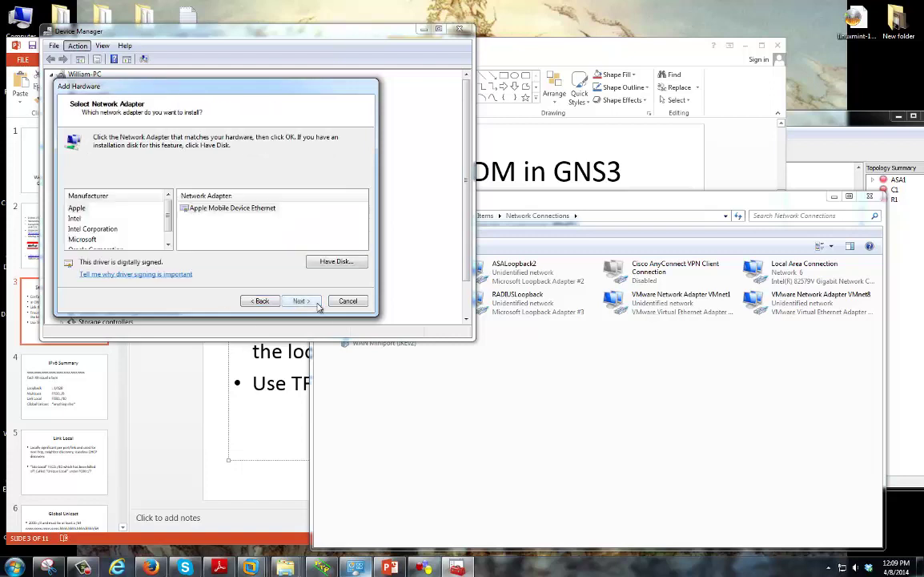
scroll(168, 221, "down", 1)
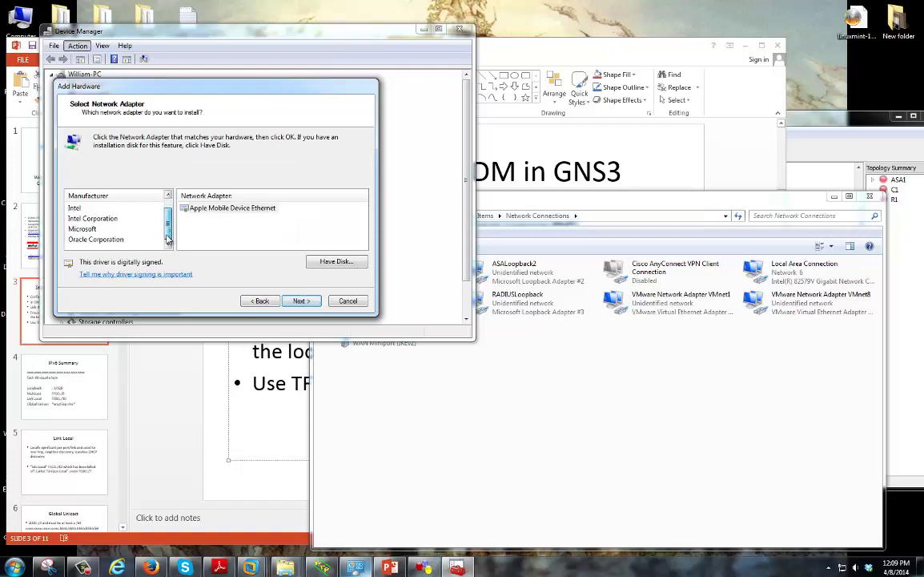
left_click(81, 230)
scroll(327, 206, "down", 2)
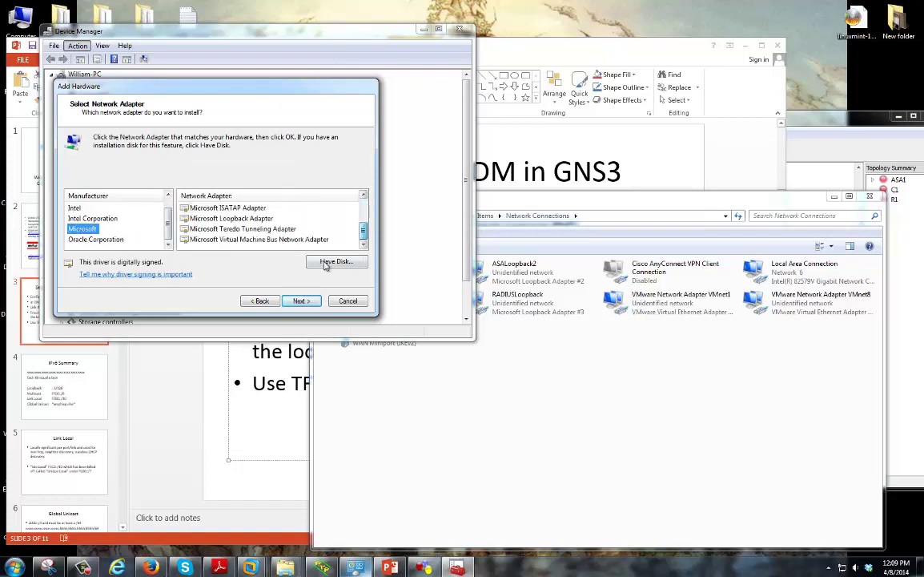
left_click(248, 219)
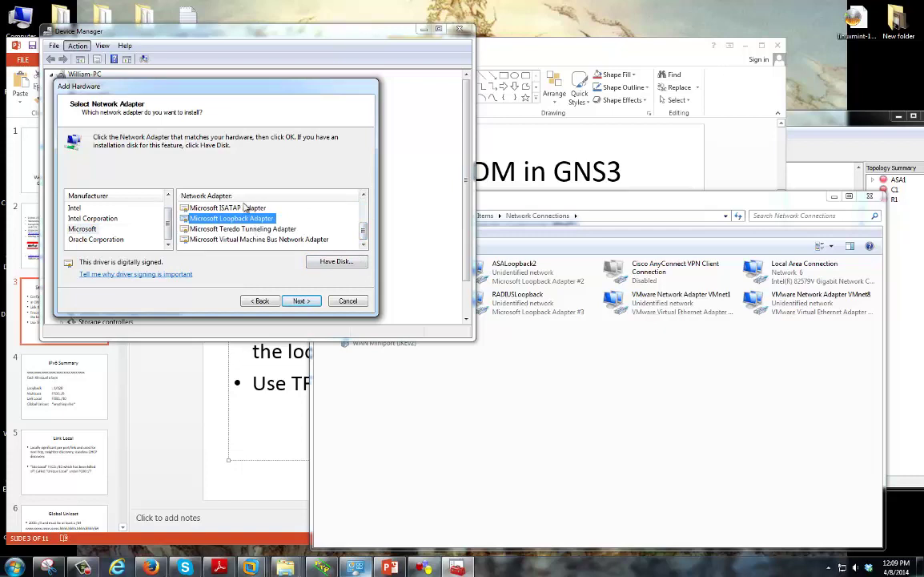
left_click(344, 301)
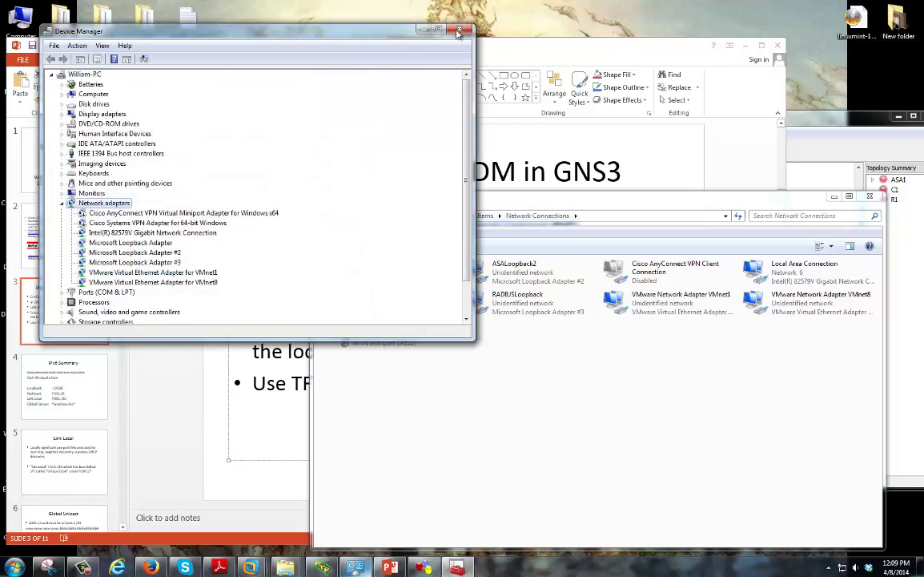
left_click(459, 30)
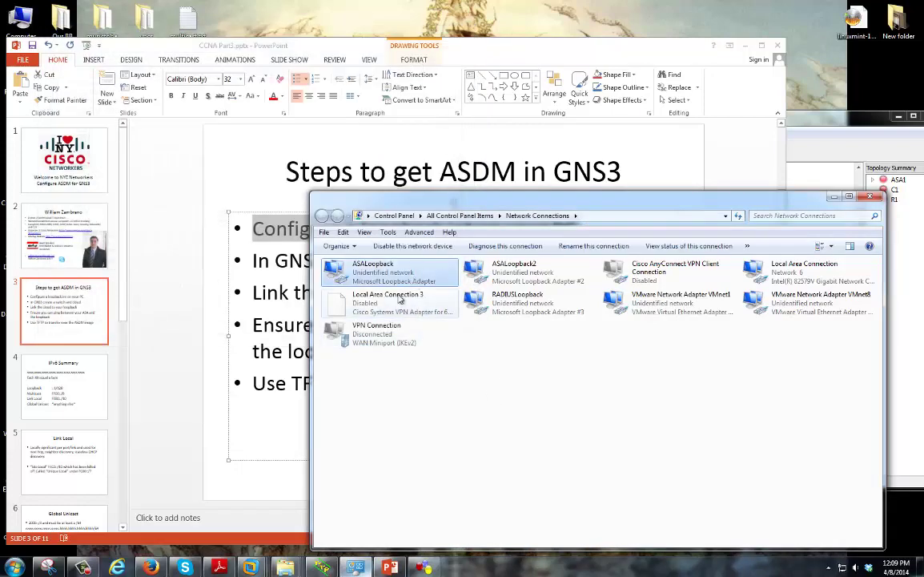
Strike through the 'Configure a loopback int on your PC' bullet on the steps slide
key("alt+Tab")
key("alt+Tab")
left_click(502, 46)
left_click_drag(590, 228, 216, 227)
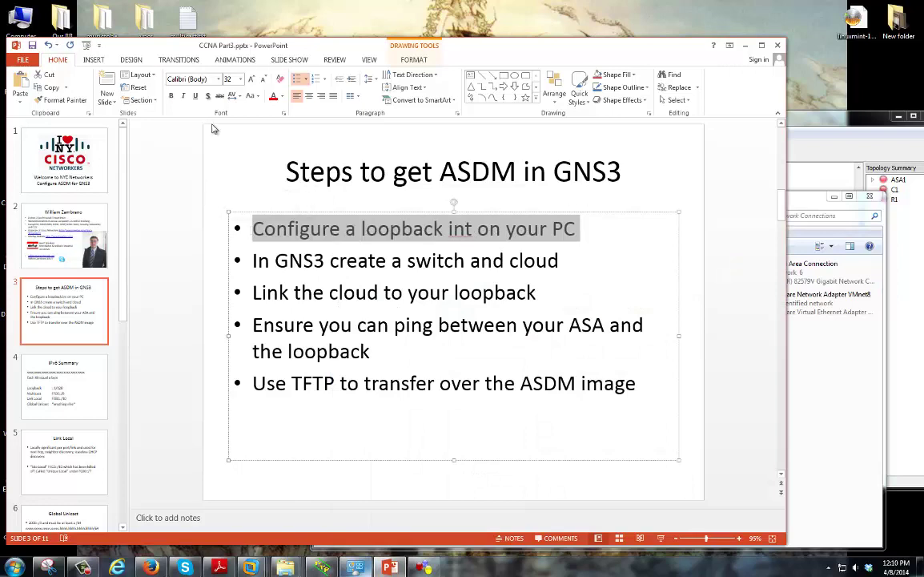
left_click(219, 96)
key("Down")
key("Down")
key("End")
Bring the GNS3 topology forward and nudge cloud C1 slightly up-left
left_click_drag(532, 45, 504, 43)
left_click_drag(547, 262, 218, 259)
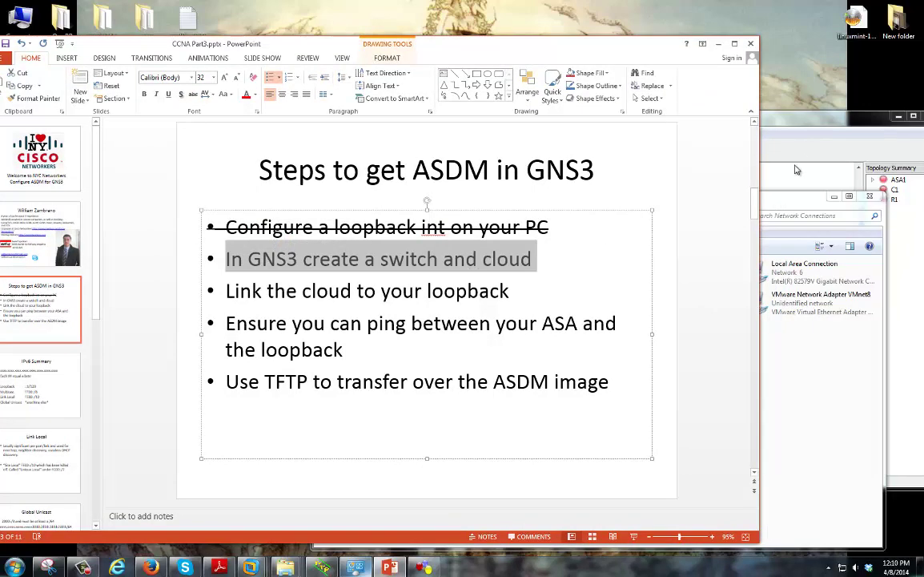
left_click(770, 117)
mouse_move(744, 251)
left_mouse_down()
mouse_move(721, 239)
mouse_move(731, 246)
left_mouse_up()
Bind cloud C1 to the ASALoopback adapter as a Generic Ethernet NIO and close its configurator
right_click(738, 271)
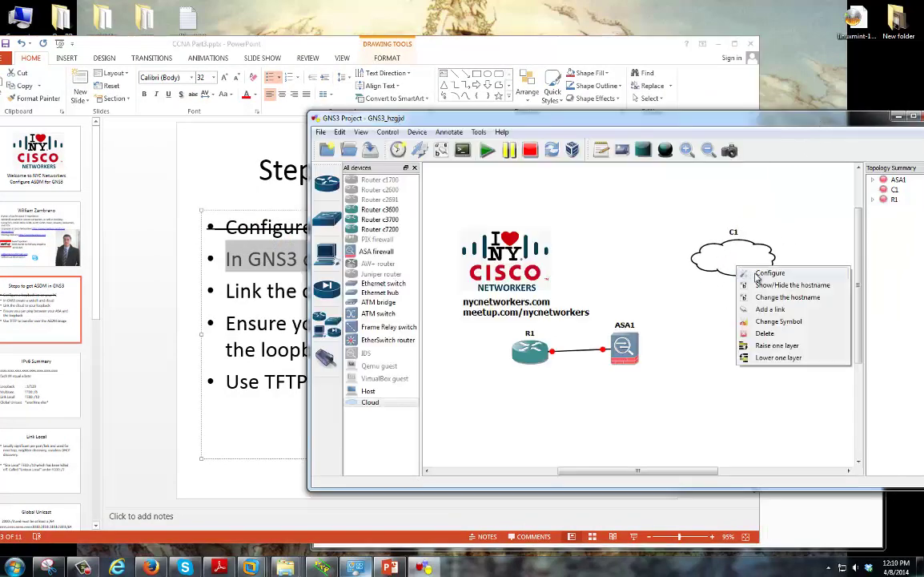
left_click(765, 272)
left_click(333, 169)
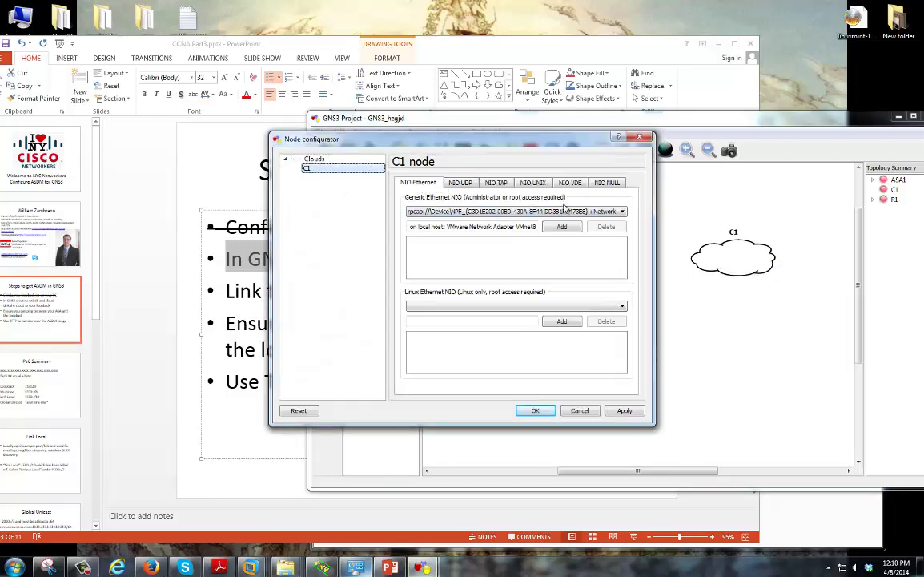
left_click(564, 210)
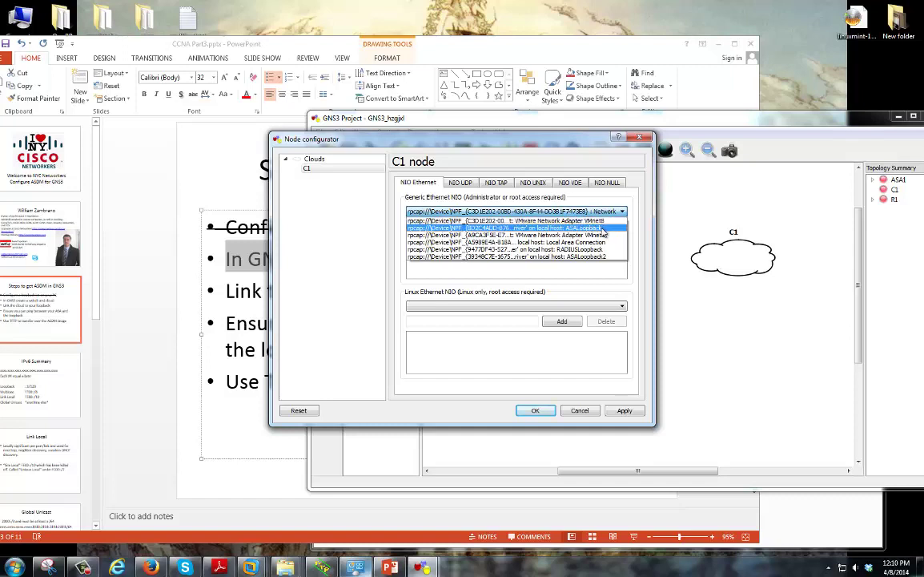
left_click(602, 229)
left_click(575, 227)
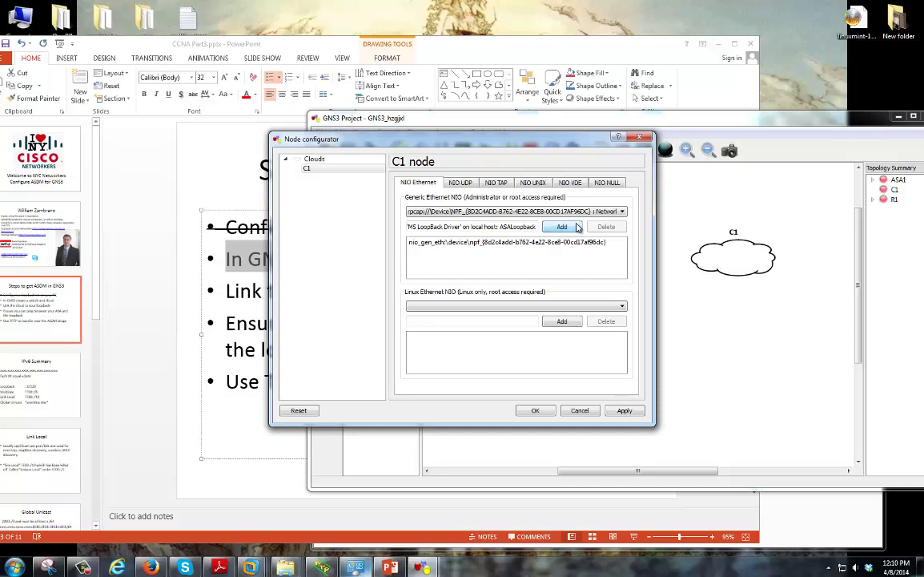
left_click(505, 212)
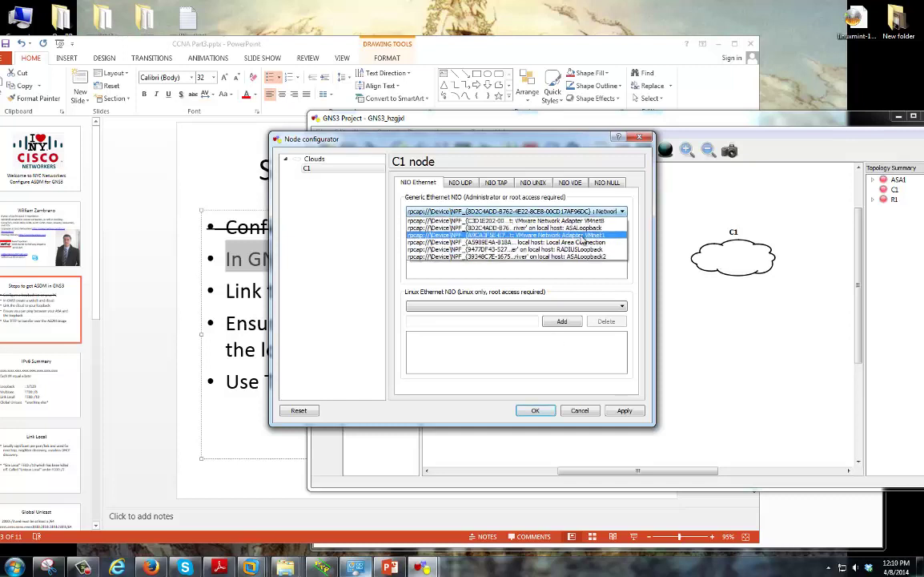
left_click(546, 412)
left_click(545, 413)
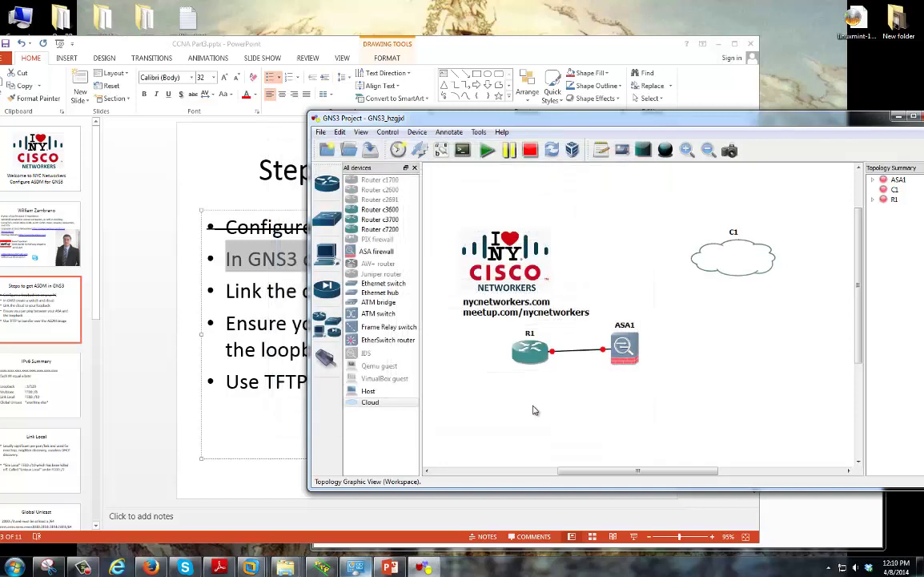
Attempt a direct C1-to-ASA1 link and dismiss the unsupported NIO error
left_click(326, 358)
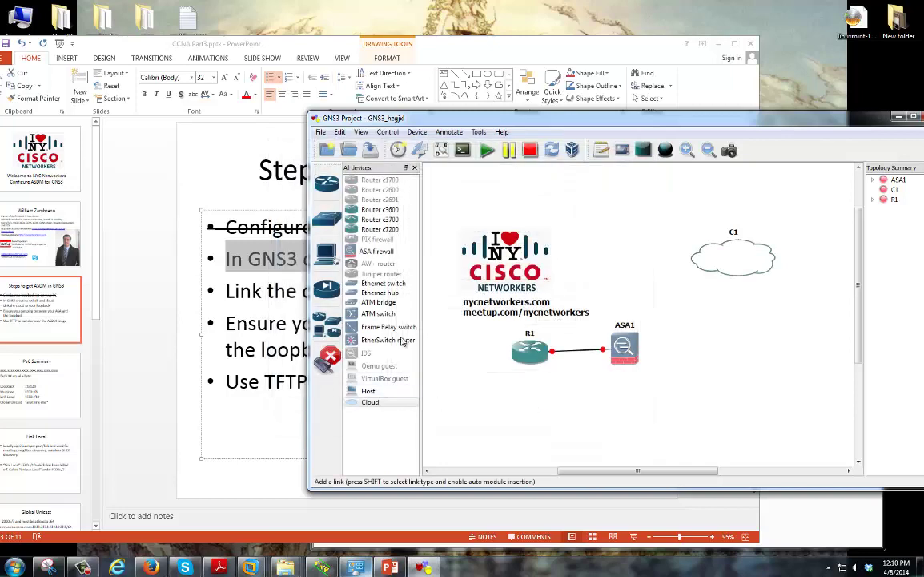
left_click(741, 253)
left_click(761, 255)
left_click(629, 349)
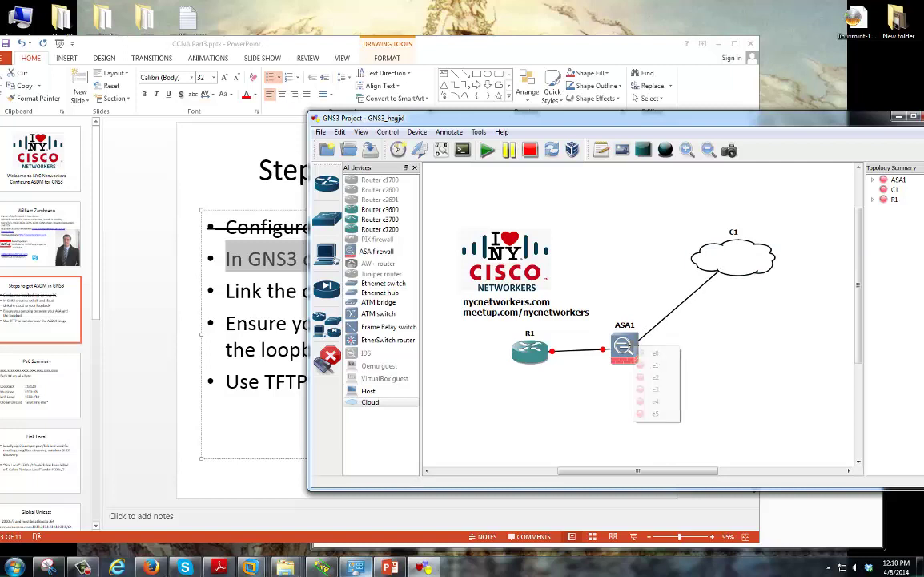
left_click(661, 364)
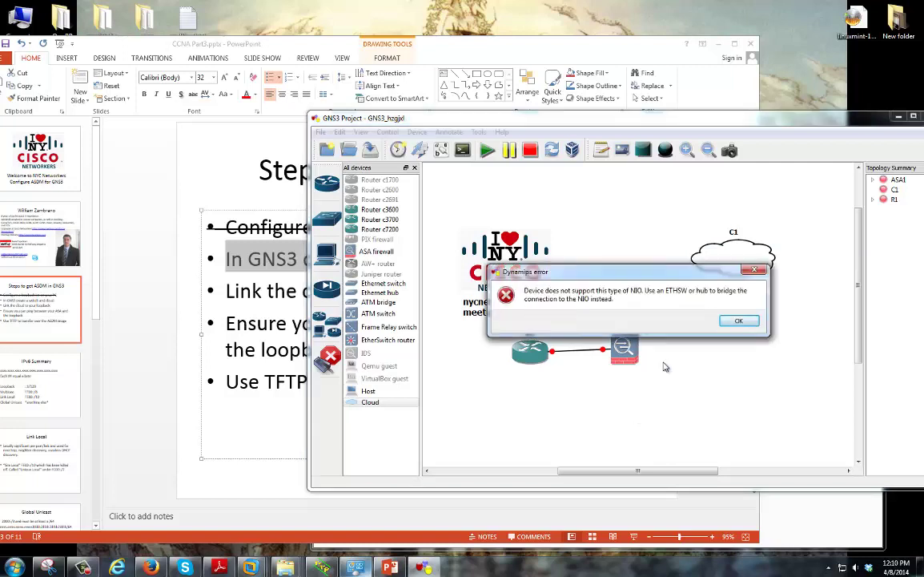
left_click(738, 321)
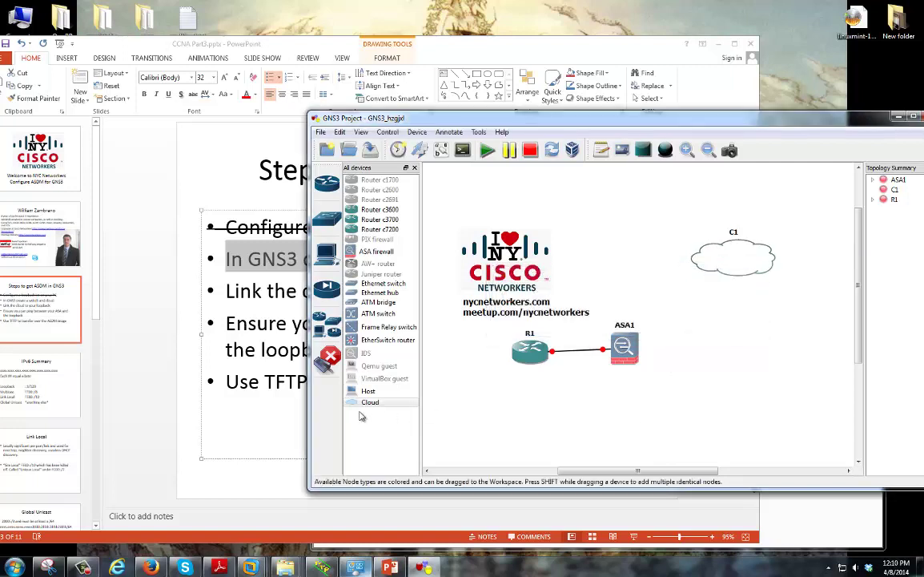
left_click(328, 359)
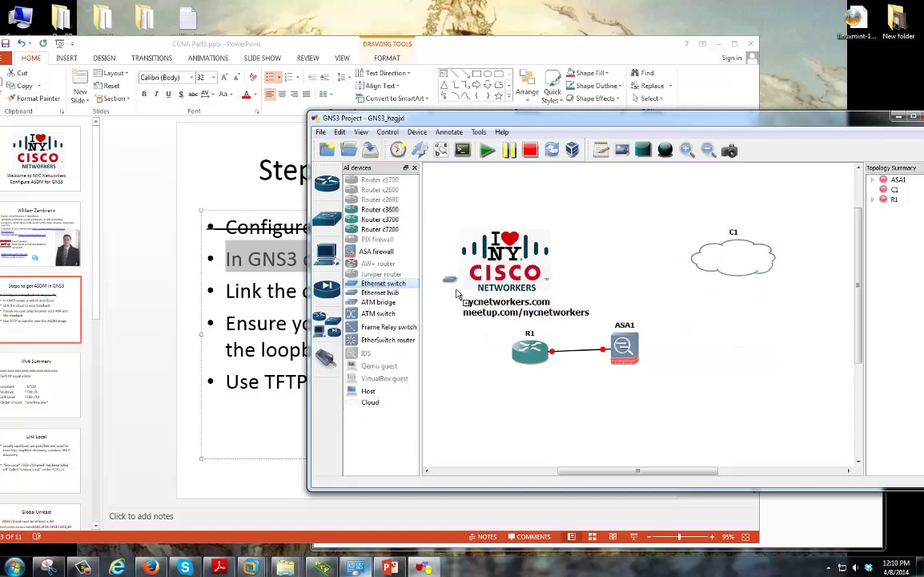
Place Ethernet switch SW1 near C1 and link cloud C1 to SW1 port 1
left_click_drag(383, 283, 689, 314)
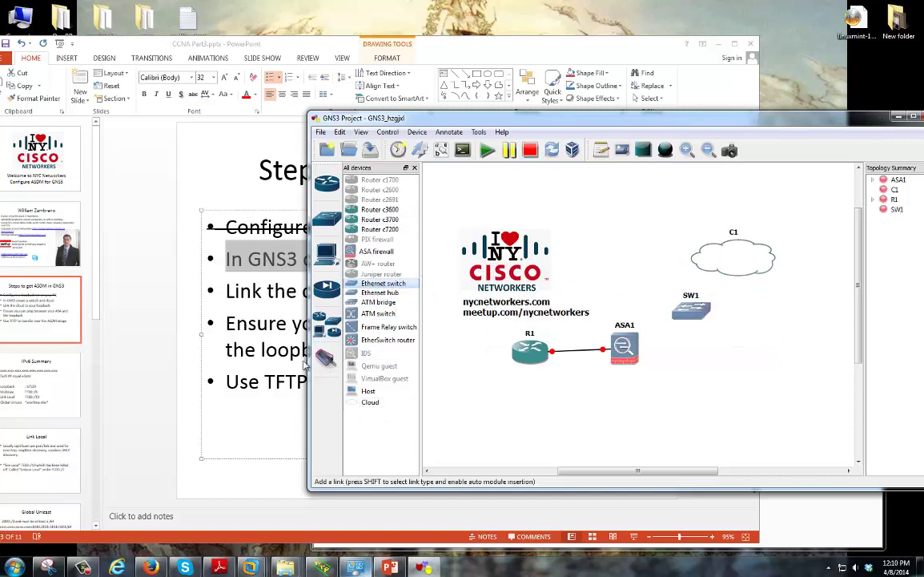
left_click(326, 358)
left_click(705, 258)
left_click(665, 258)
left_click(703, 320)
left_click(705, 321)
Link SW1 port 2 to ASA1 e1 and show interface labels on all links
left_click(697, 314)
left_click(705, 332)
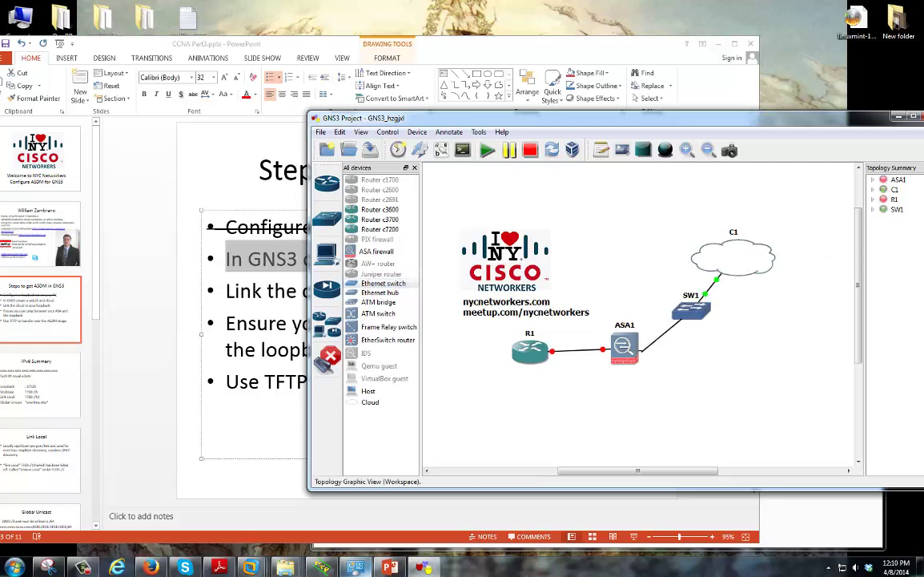
left_click(633, 351)
left_click(645, 356)
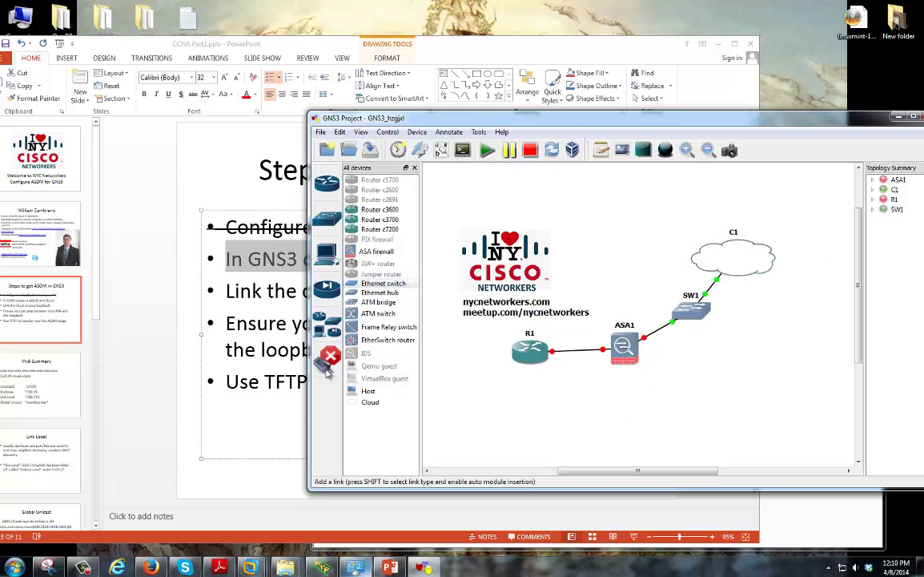
left_click(329, 357)
left_click(441, 150)
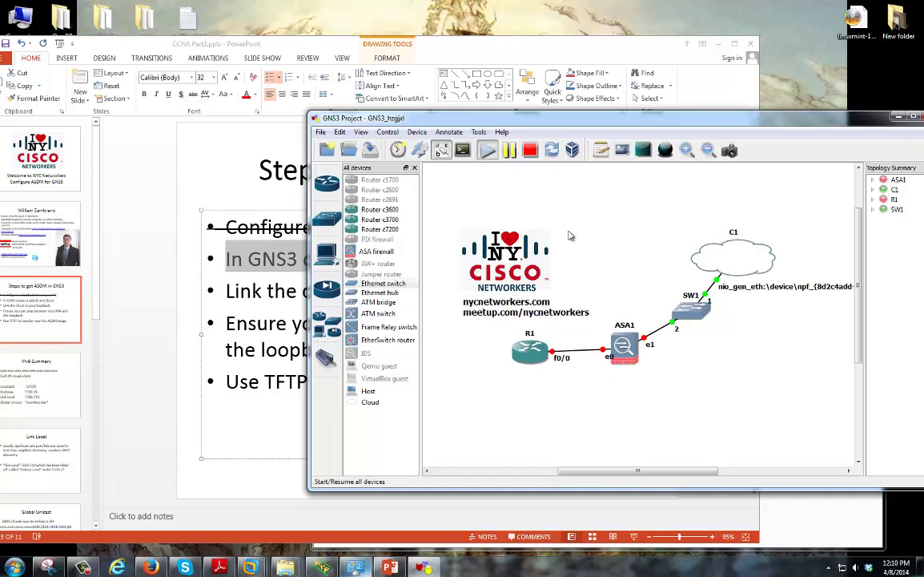
Strike through the 'In GNS3 create a switch and cloud' bullet
left_click(238, 266)
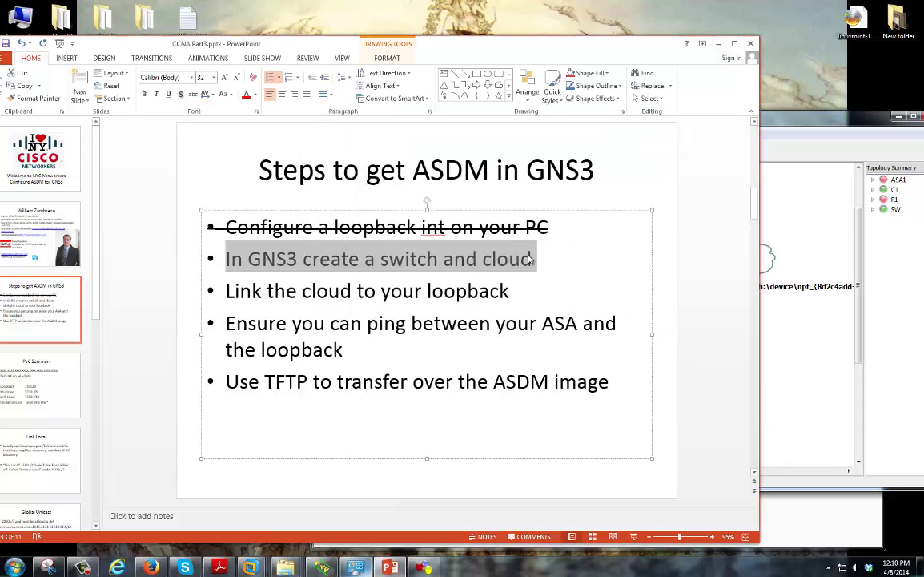
left_click_drag(531, 258, 227, 258)
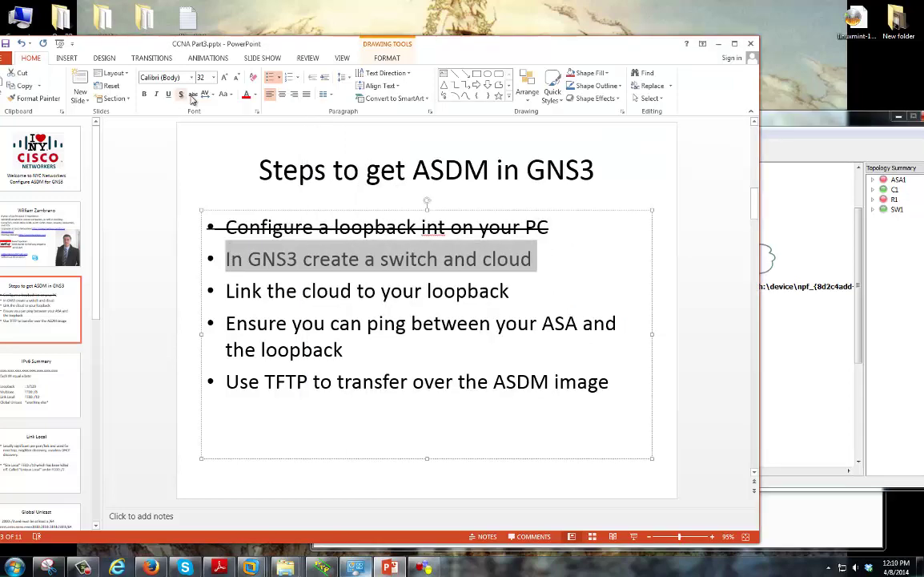
left_click(192, 94)
left_click(394, 324)
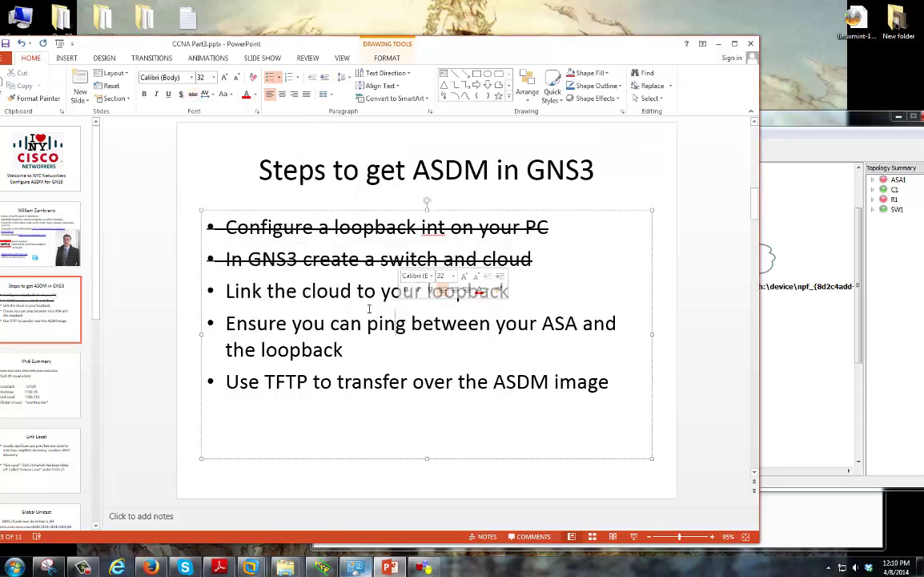
Strike through the 'Link the cloud to your loopback' bullet
left_click_drag(513, 292, 224, 292)
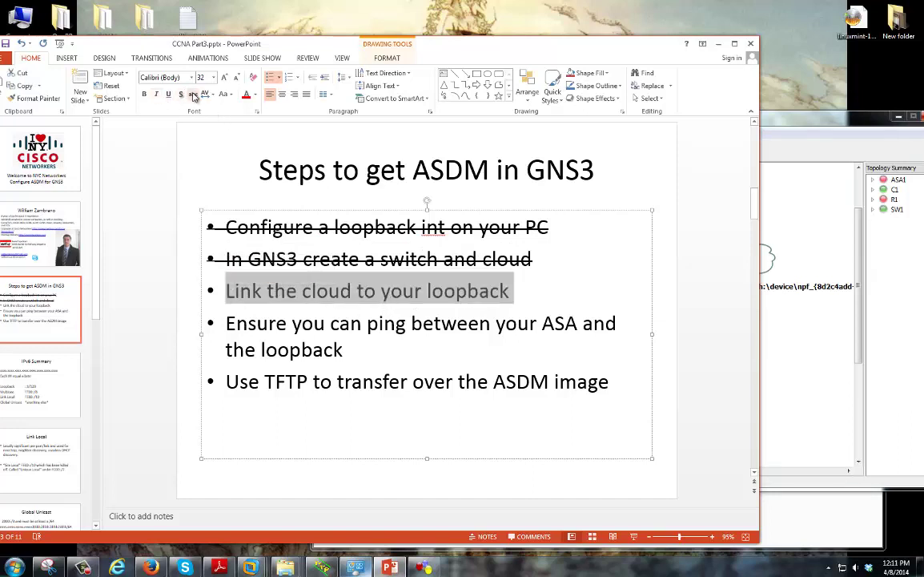
left_click(192, 94)
left_click(454, 328)
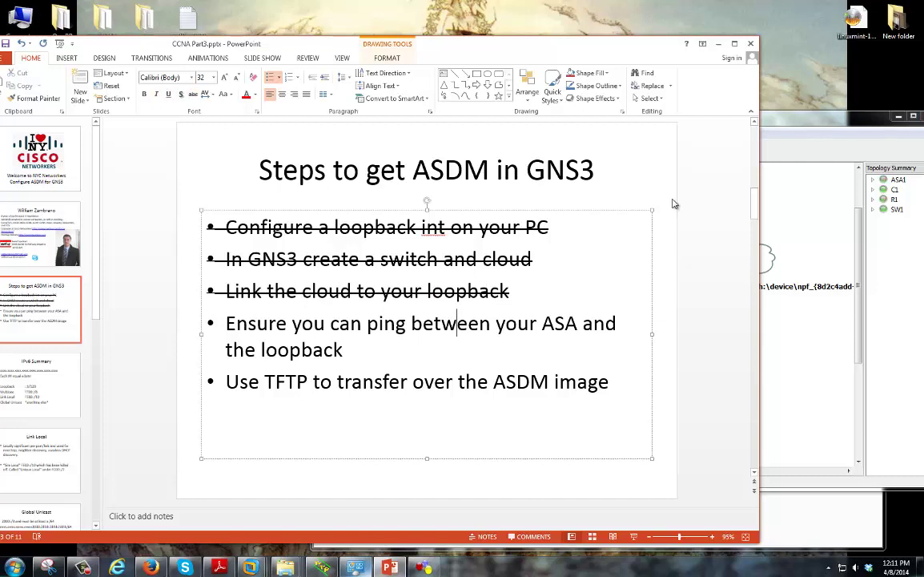
left_click_drag(226, 323, 444, 347)
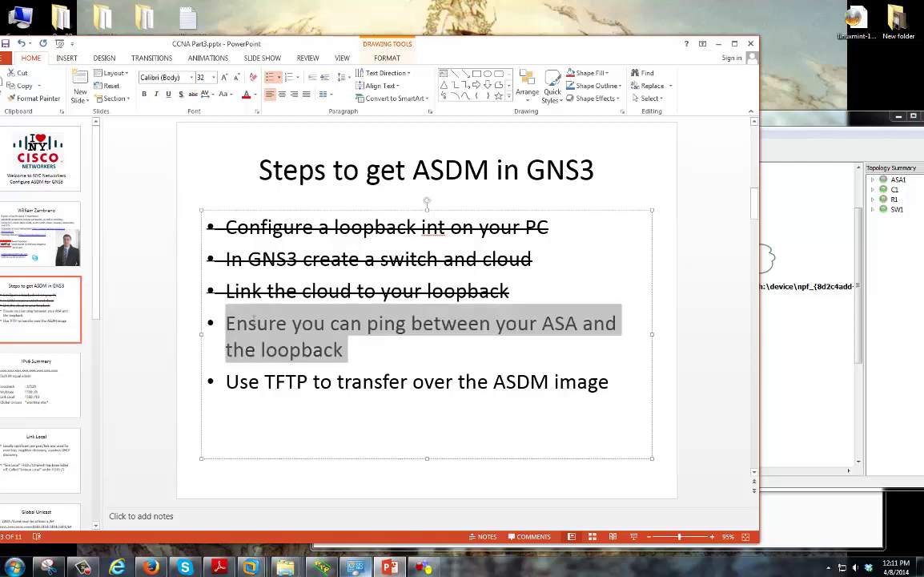
left_click(444, 347)
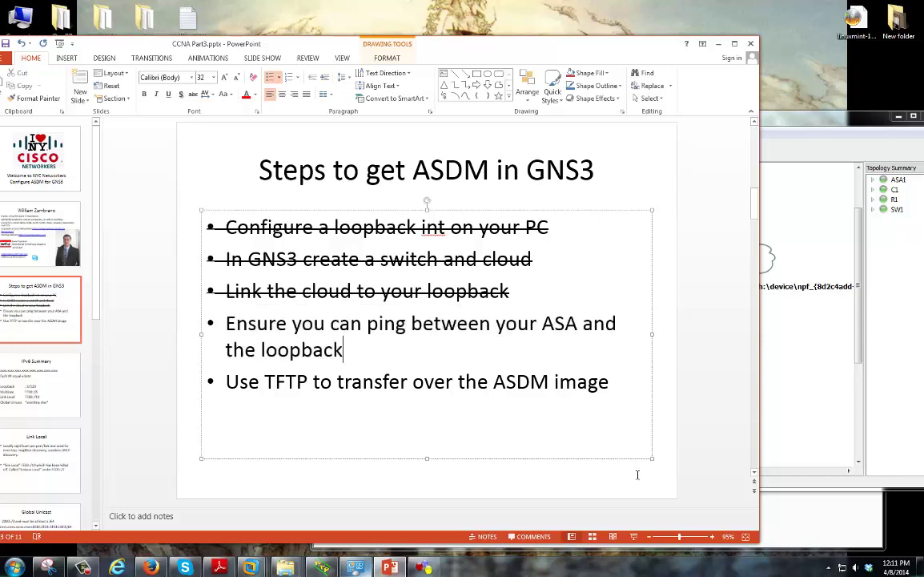
Open a PuTTY console session to ASA1 from GNS3 and reposition it
left_click(774, 440)
right_click(630, 340)
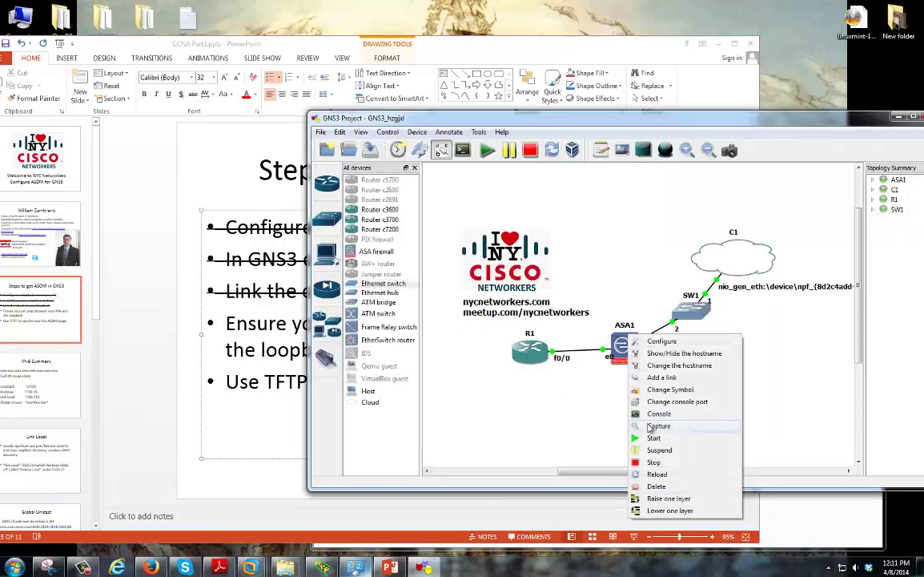
left_click(724, 454)
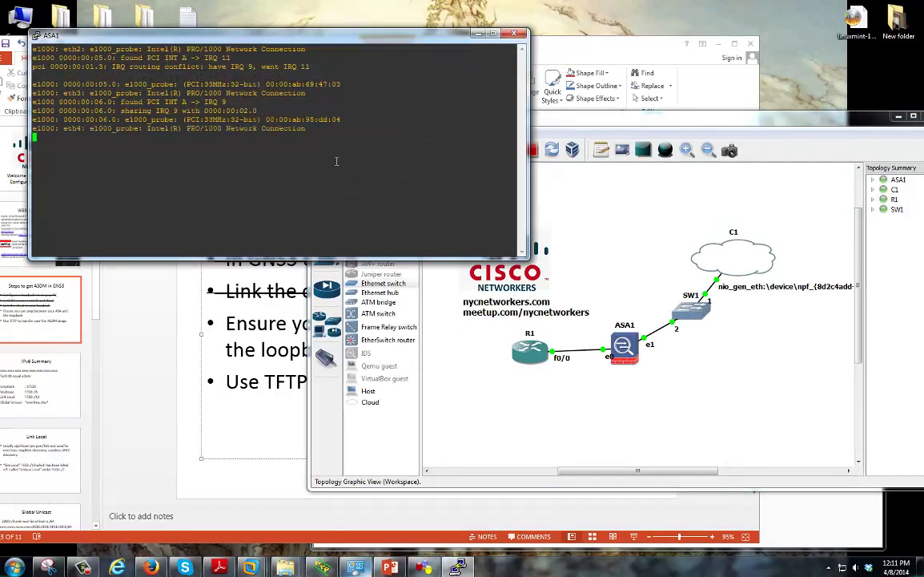
left_click_drag(325, 27, 508, 58)
Set the ASA1 PuTTY console font to Bold, size 14, and apply
right_click(509, 52)
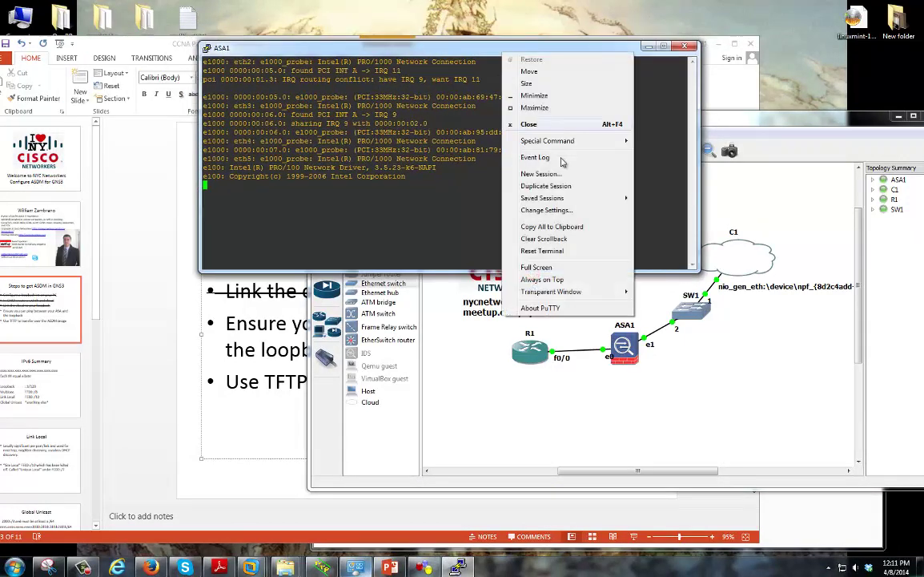
left_click(532, 210)
left_click(381, 260)
left_click(529, 253)
left_click(493, 308)
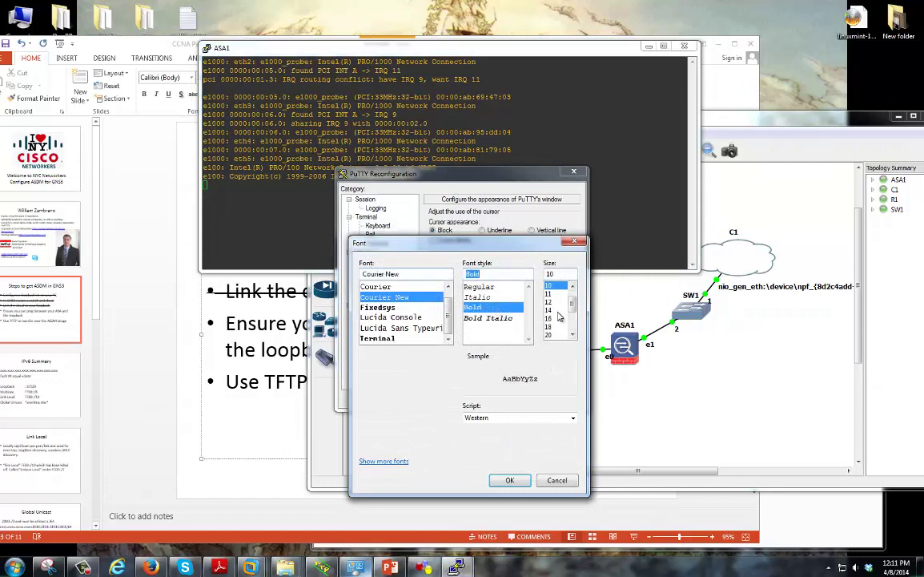
left_click(549, 310)
left_click(509, 479)
left_click(510, 522)
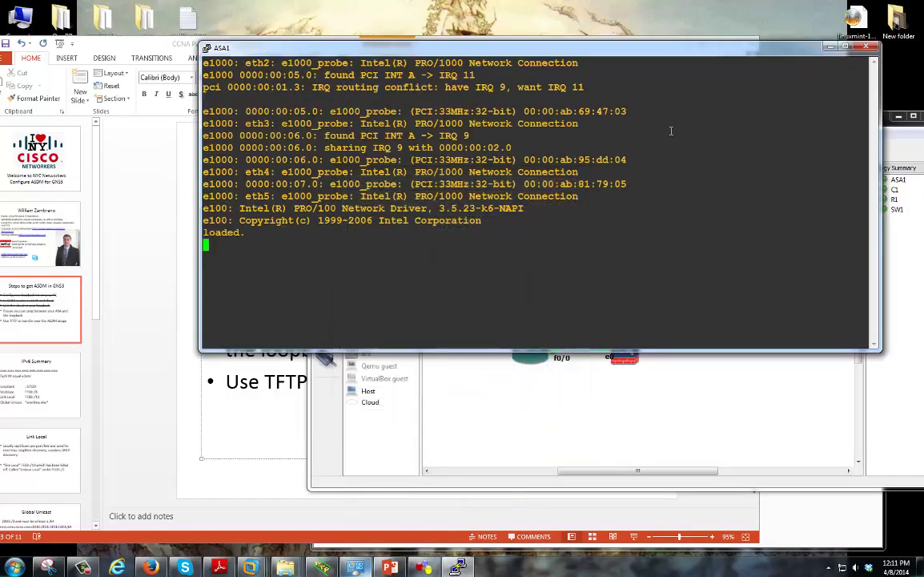
Enter privileged mode with en and an empty password, then run 'sh int ip b'
left_click_drag(649, 54, 664, 55)
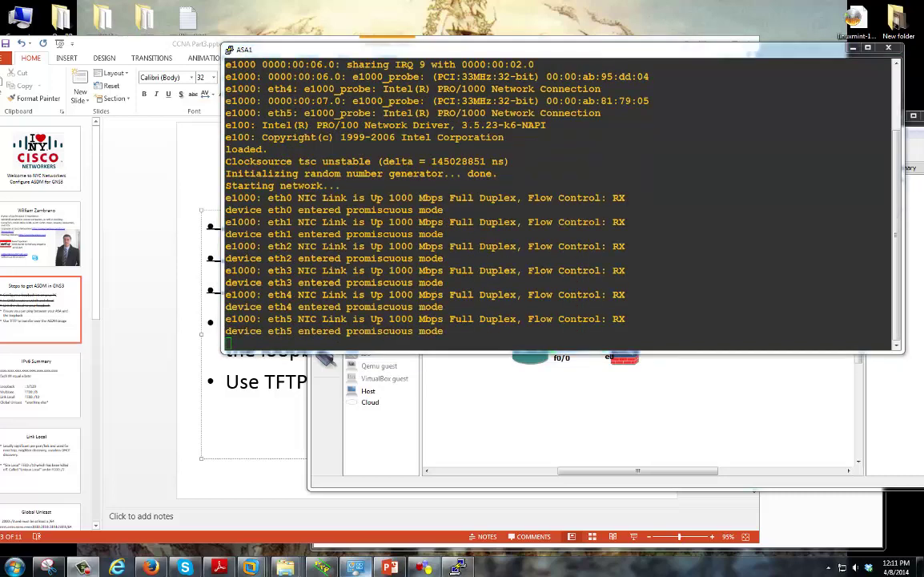
key("Return")
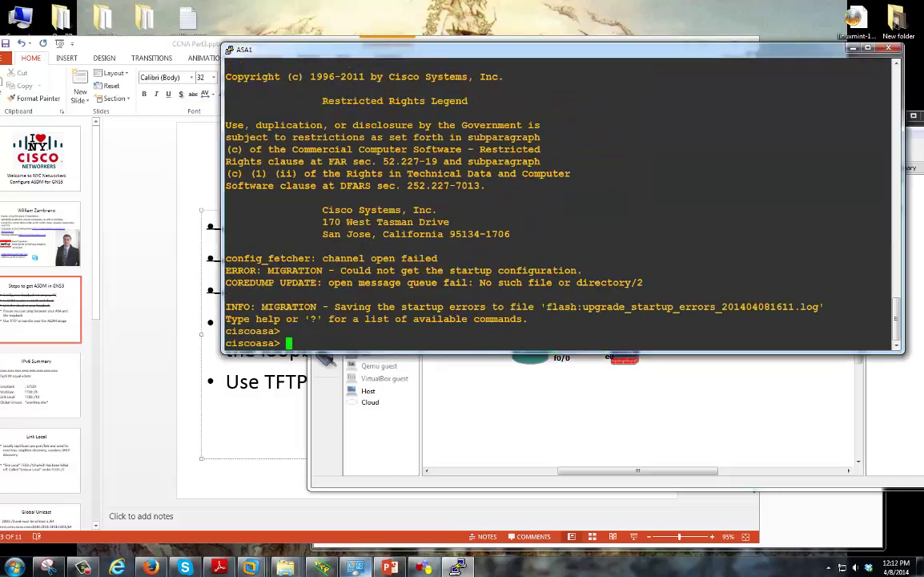
type("en")
key("Return")
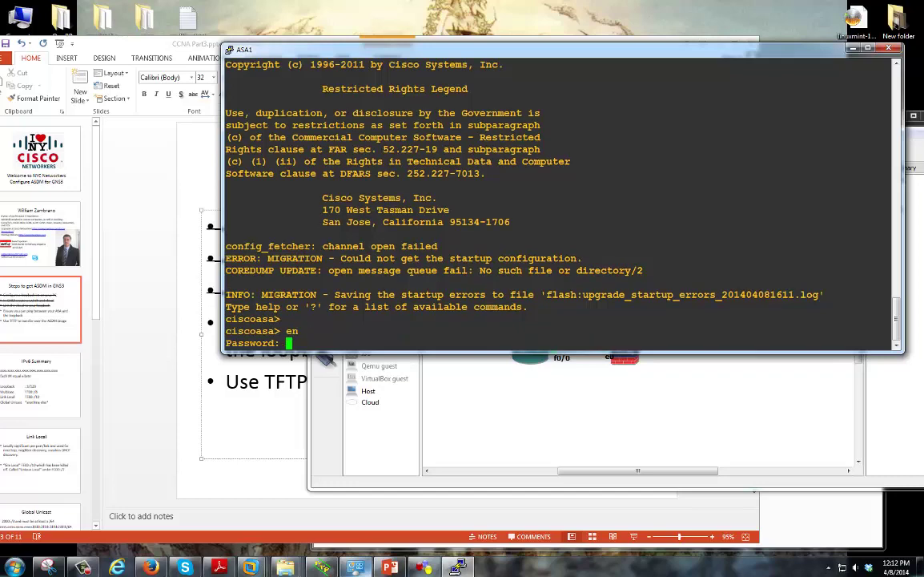
key("Return")
key("Return")
key("Return")
type("sh in")
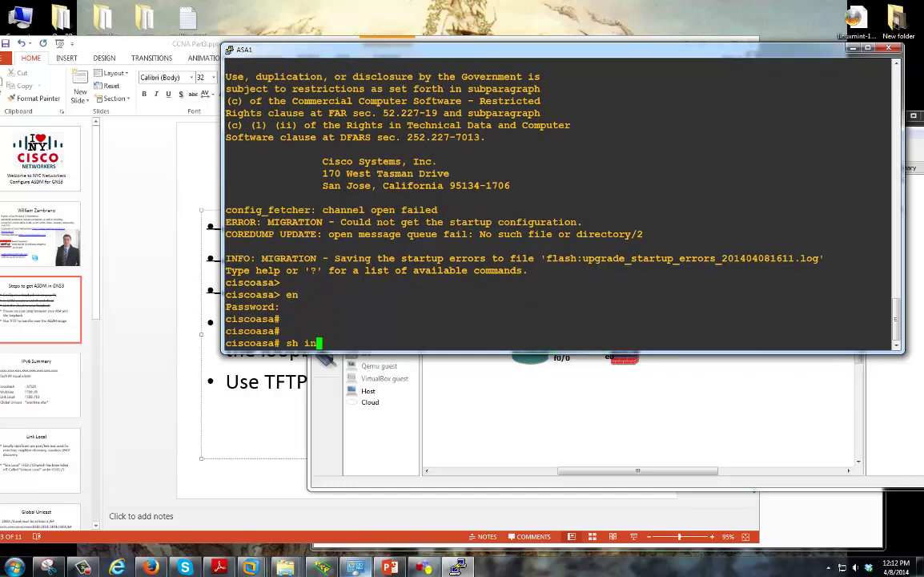
type("t ip b")
key("Return")
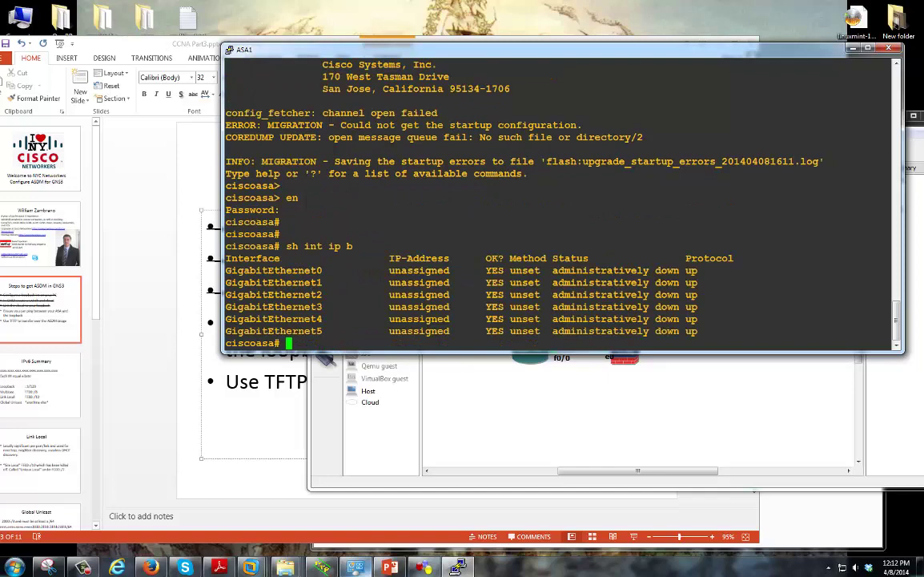
Highlight the GigabitEthernet1 row and its unassigned address in the interface list
left_click(765, 422)
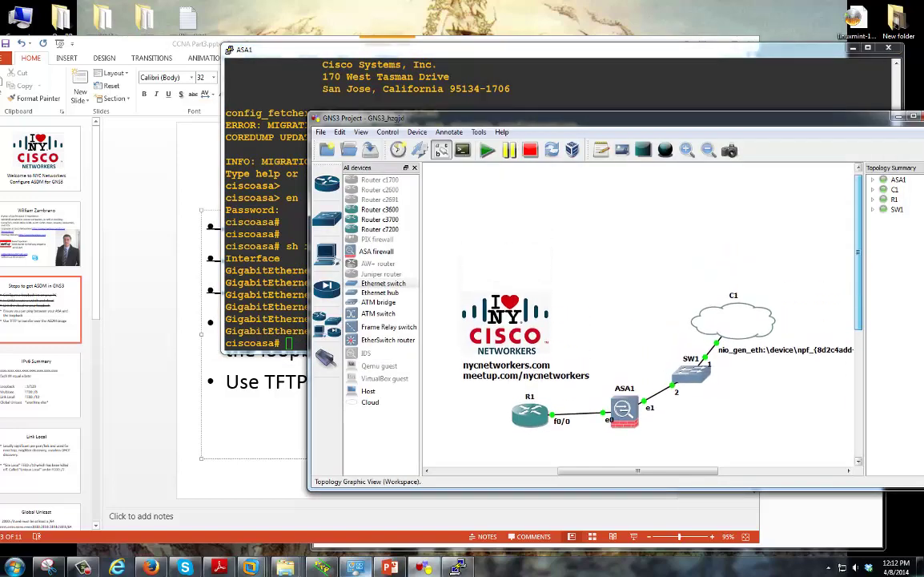
left_click_drag(481, 117, 462, 223)
left_click(462, 192)
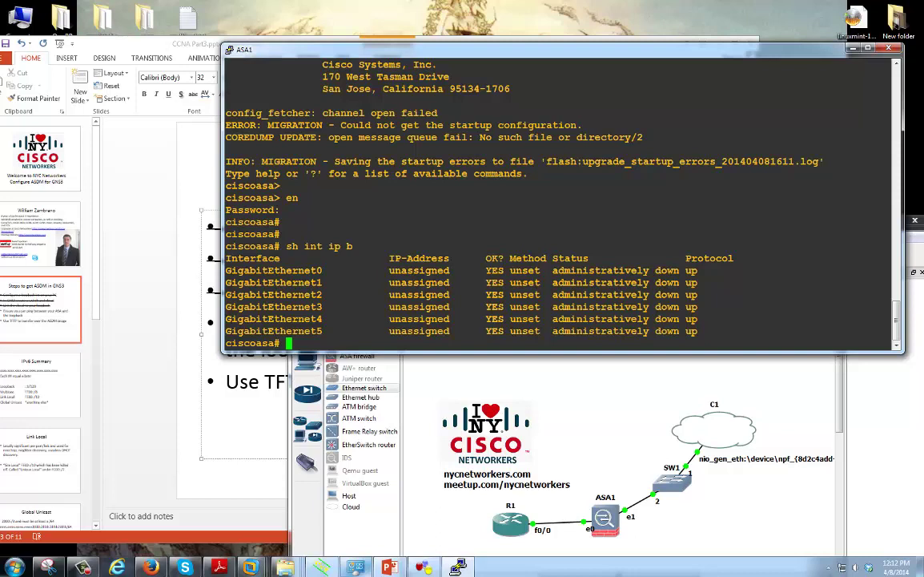
left_click_drag(230, 282, 388, 270)
left_click_drag(450, 282, 282, 282)
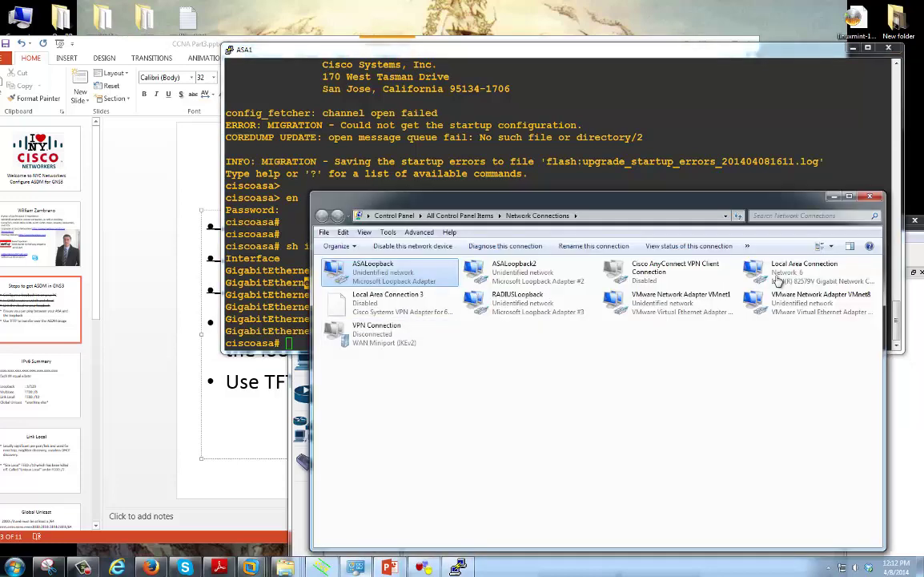
key("shift+F10")
key("r")
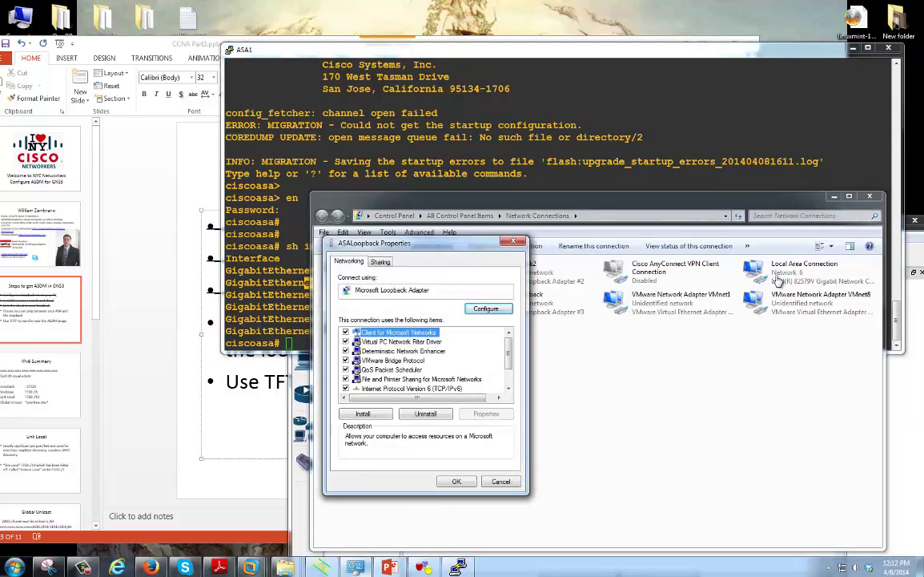
key("Down")
key("Down")
key("Down")
key("Down")
key("Down")
key("Down")
key("Down")
key("Return")
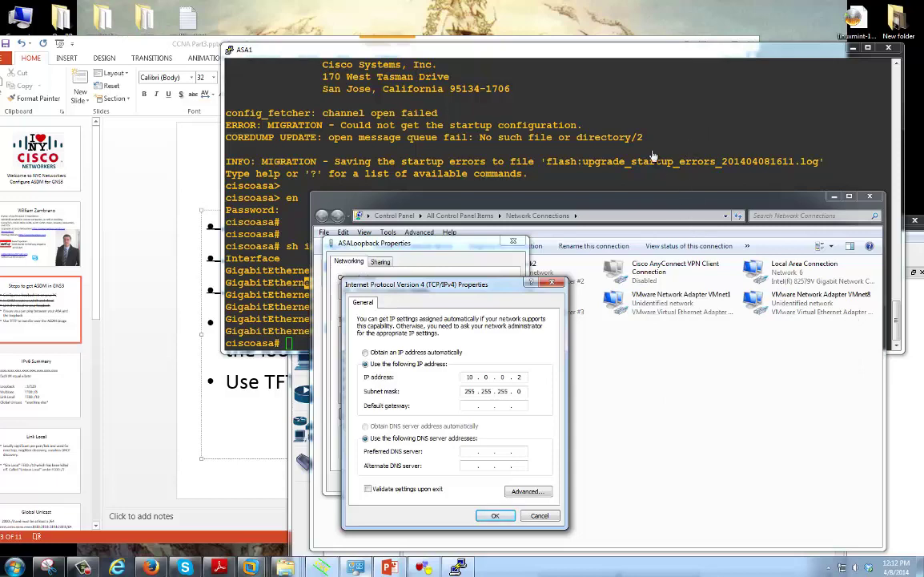
key("Return")
Enter global configuration mode with config t, answering n to error reporting
key("Return")
key("alt+Tab")
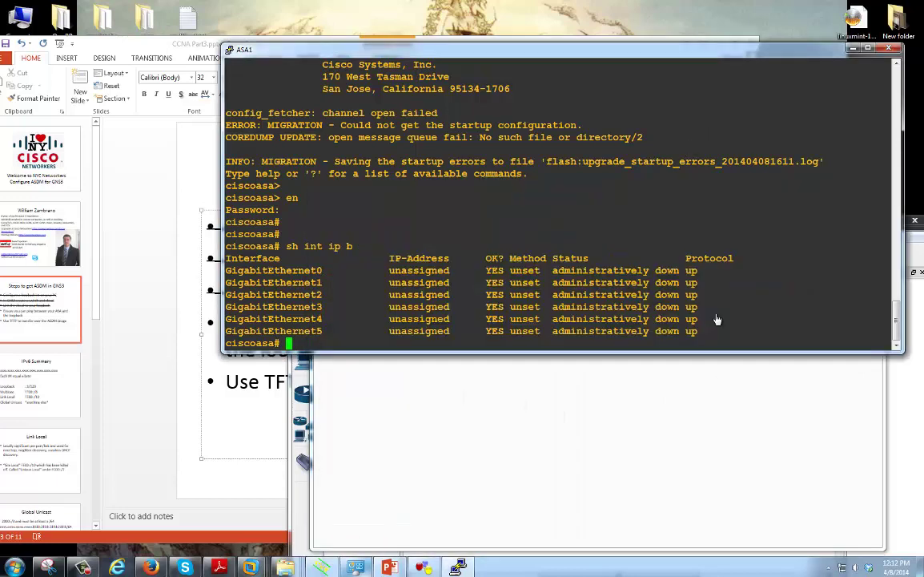
type("config t")
key("Return")
type("int")
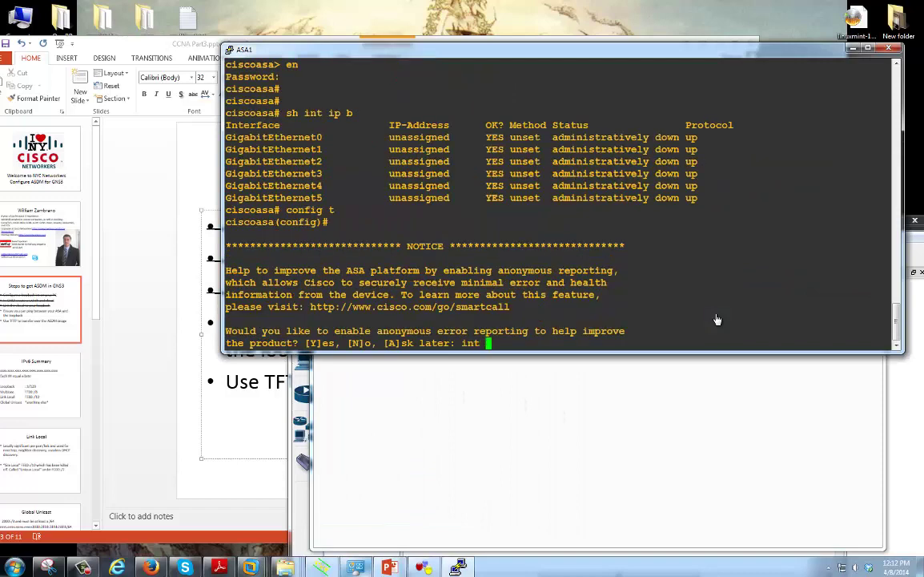
key("BackSpace")
key("BackSpace")
type("n")
Configure interface GigabitEthernet1 with nameif management and no shutdown
key("Return")
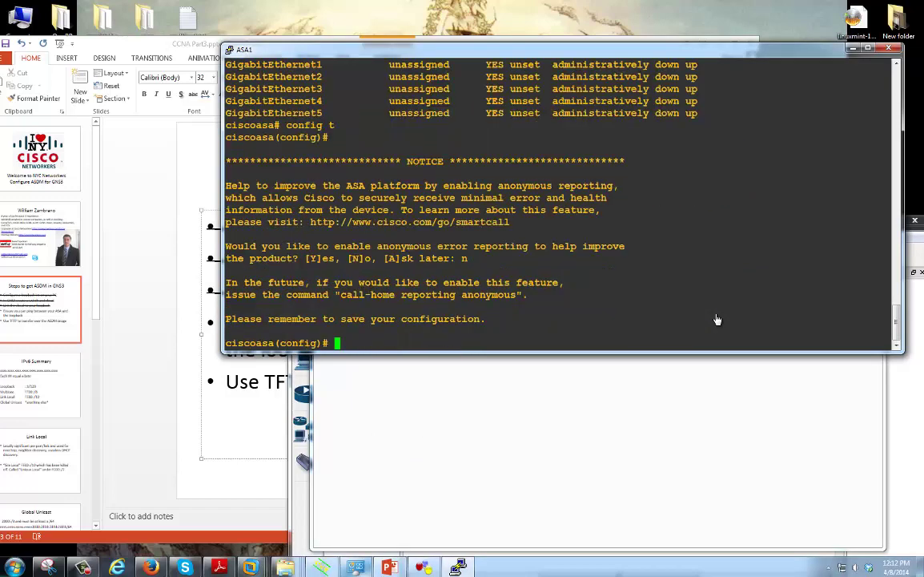
type("int g1")
key("Return")
type("i")
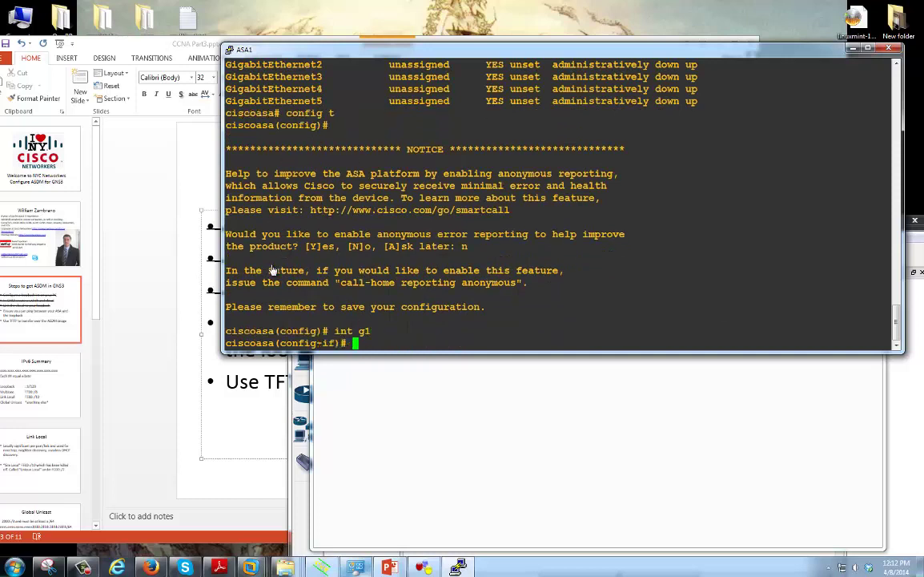
key("BackSpace")
type("nameif management")
key("Return")
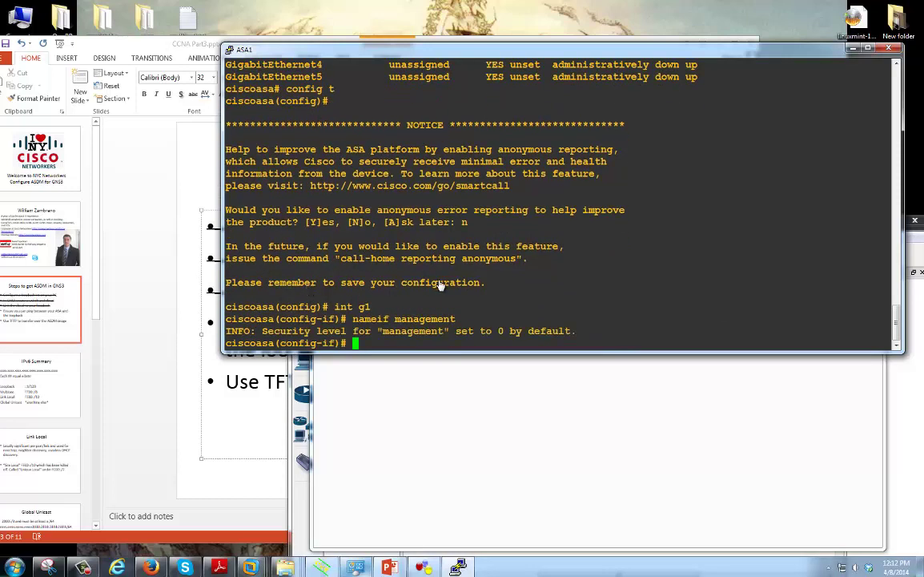
type("ip")
key("BackSpace")
key("BackSpace")
type("no sh")
key("Return")
Assign 10.0.0.1 255.255.255.0, verify with sh int ip b, and ping 10.0.0.2
type("ip addr 10.0.0.1 255.25.")
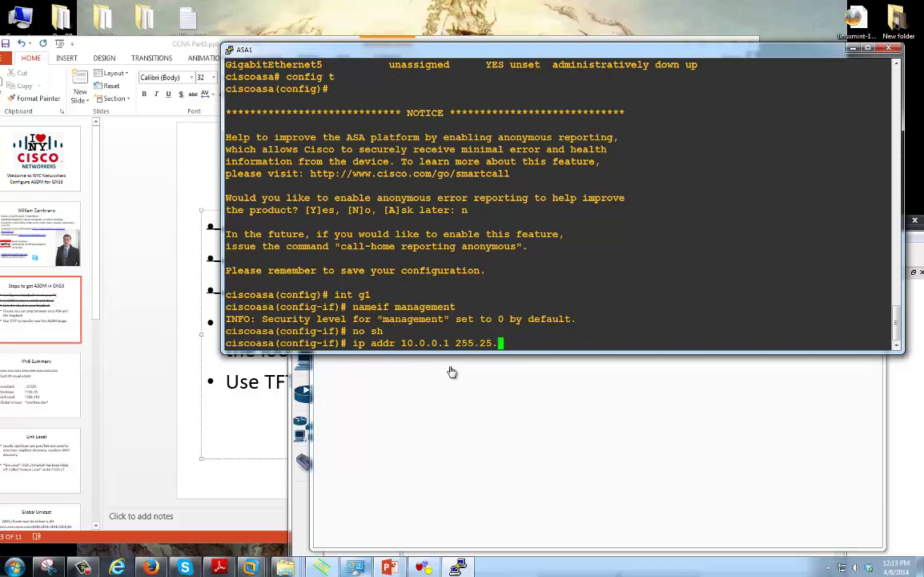
key("BackSpace")
type("5.255.0")
key("Return")
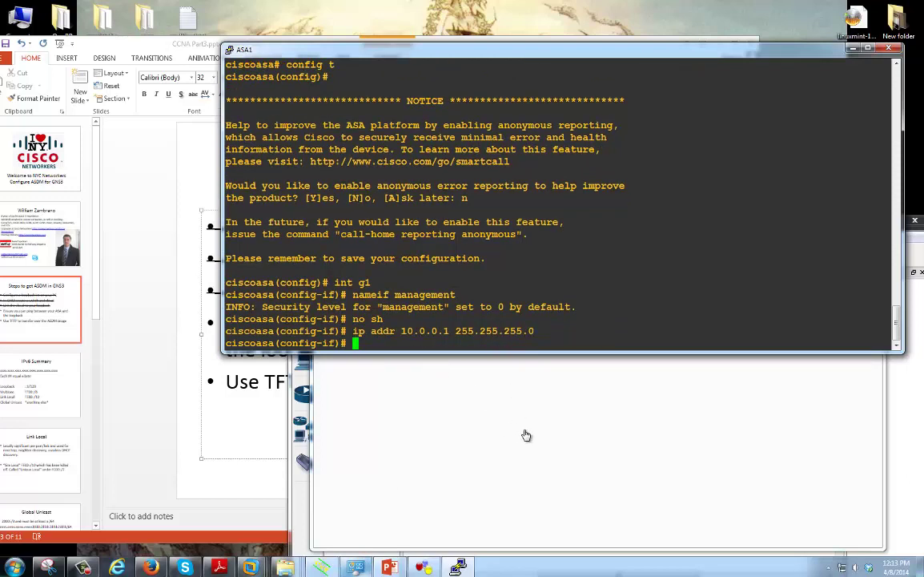
type("sh int ip b")
key("Return")
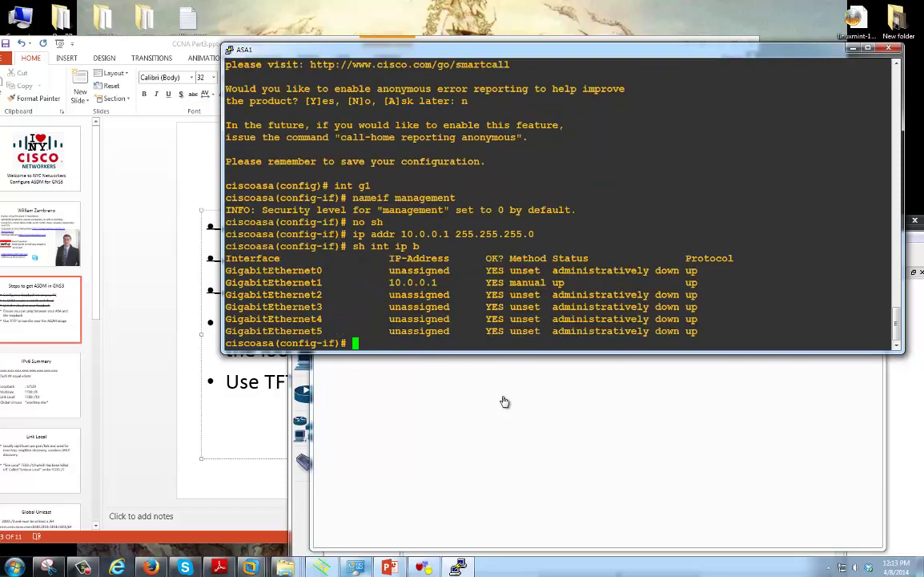
type("ping 10.0.0.2")
key("Return")
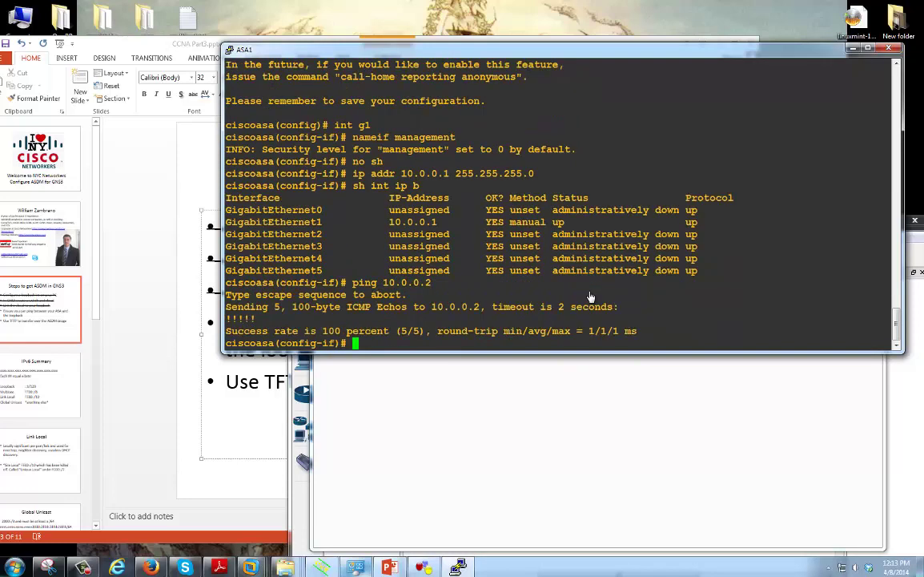
Strike through the fourth bullet, the ping step, on the steps slide
key("alt+Tab")
key("ctrl+shift+Up")
key("alt+h")
key("4")
key("ctrl+shift+Right")
key("ctrl+shift+Right")
key("ctrl+shift+Right")
key("ctrl+shift+Right")
key("ctrl+shift+Right")
key("ctrl+shift+Right")
key("ctrl+shift+Right")
key("ctrl+shift+Right")
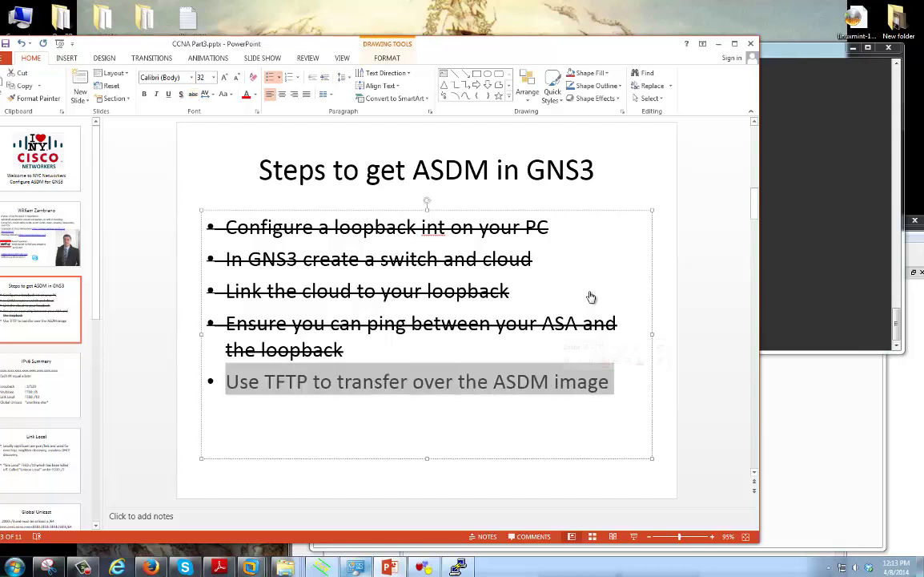
Deselect the fifth bullet and bring the Tftpd64 server window to the front
key("Right")
key("alt+Tab")
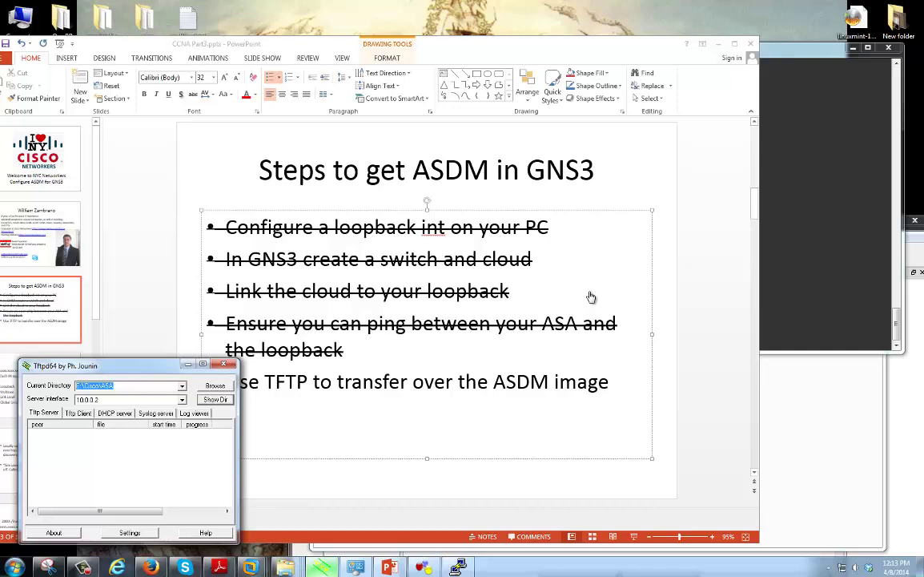
Move Tftpd64 aside, list its served directory, and select asdm-714.bin
left_click_drag(80, 366, 61, 370)
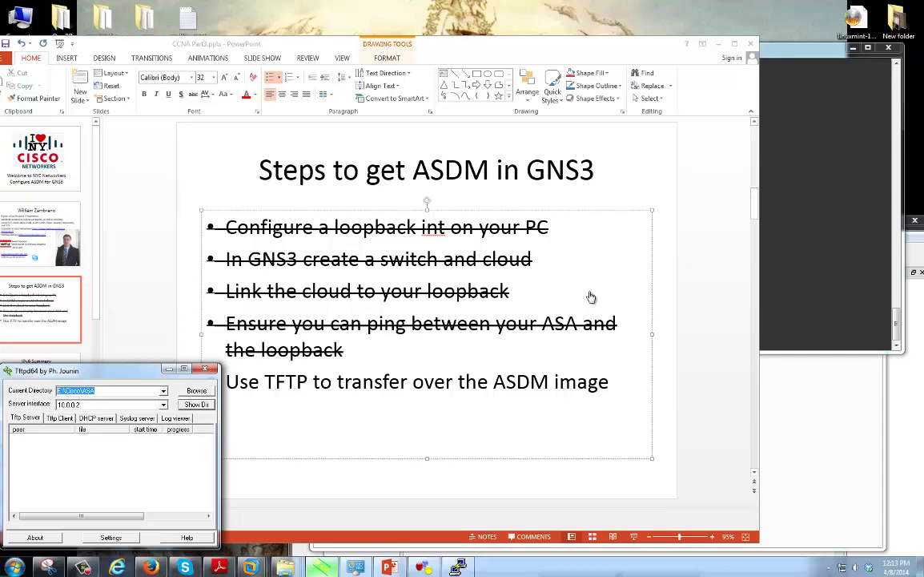
left_click(196, 403)
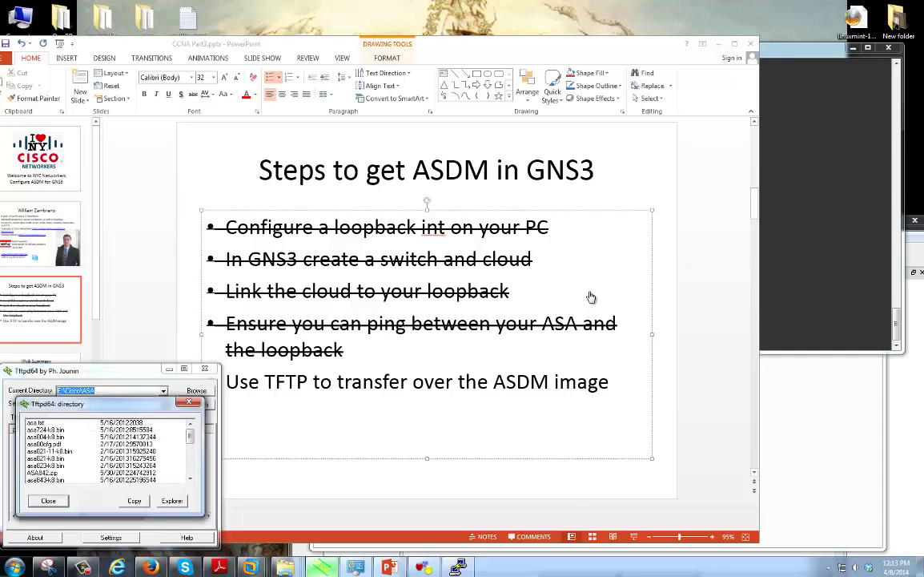
scroll(104, 449, "down", 2)
scroll(104, 448, "down", 1)
left_click(48, 459)
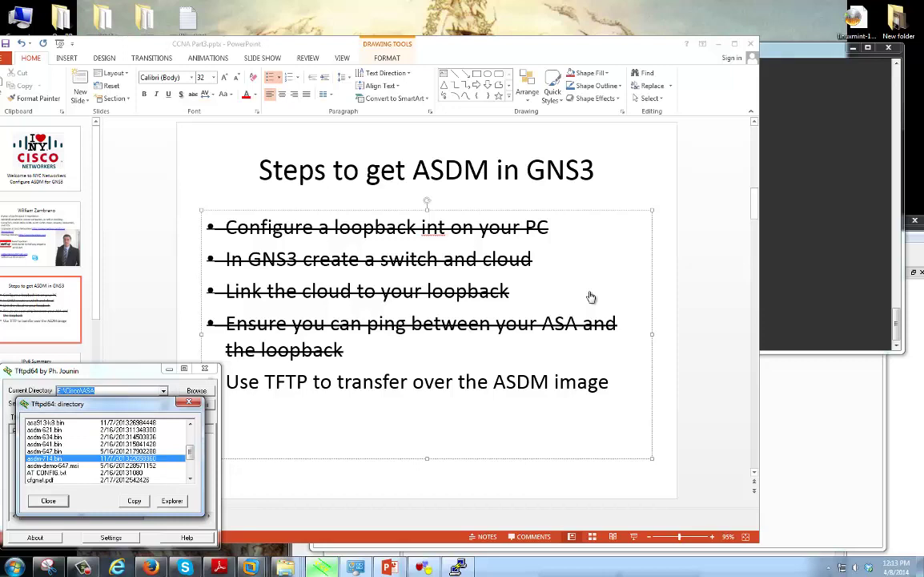
Close the Tftpd64 listing and run dir on the ASA console to list disk0
key("Escape")
key("alt+Tab")
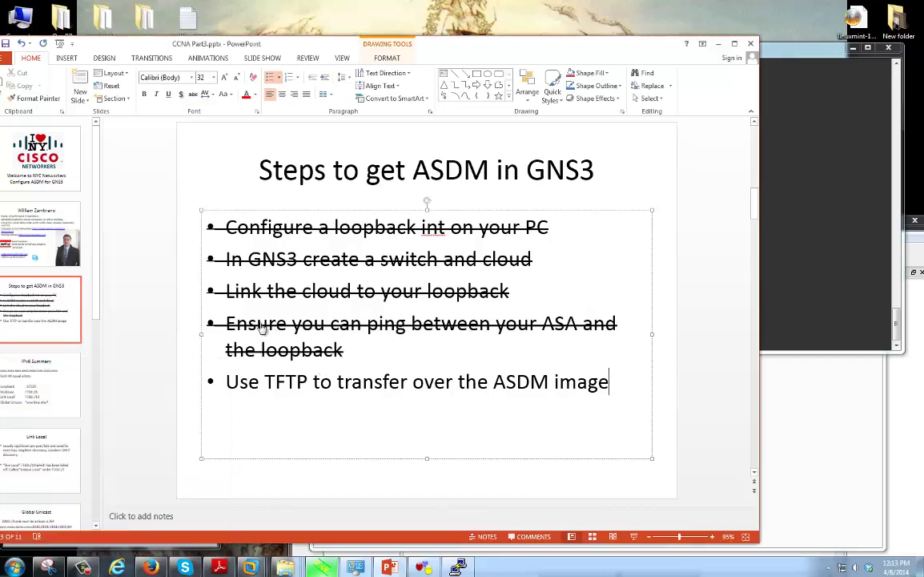
key("alt+Tab")
type("dir")
key("Return")
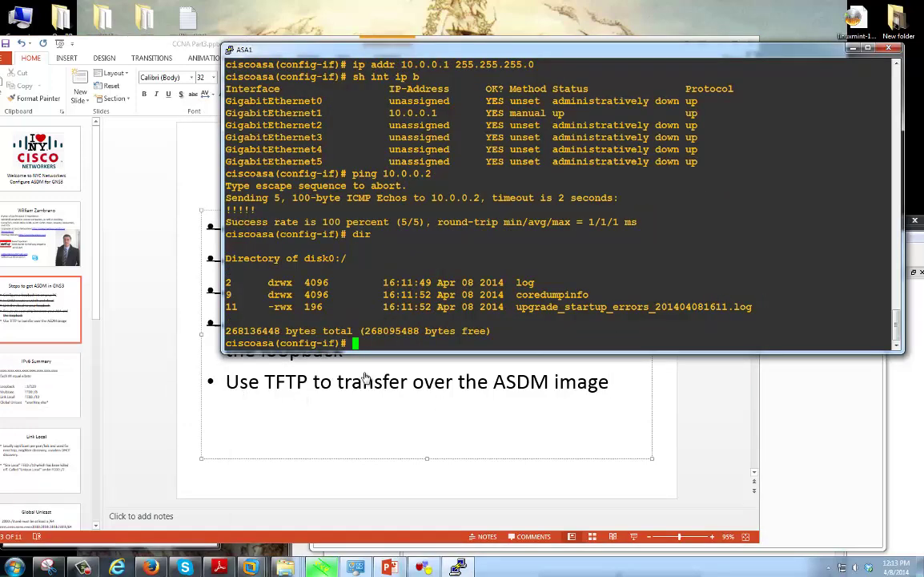
Copy asdm-714.bin via 'copy tftp: disk0:' from TFTP server 10.0.0.2
type("copy tftp")
key("Tab")
type("di")
key("Tab")
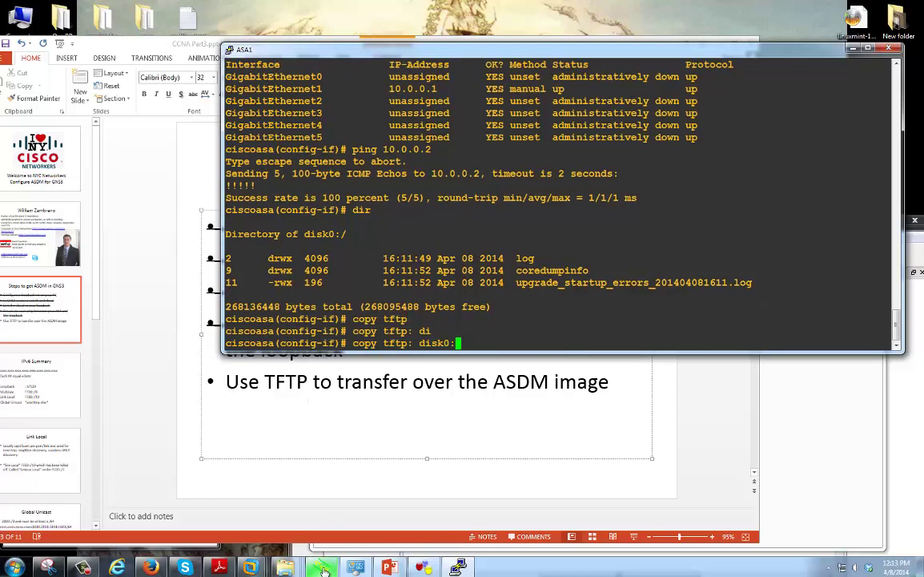
key("Return")
type("10.0.0.2")
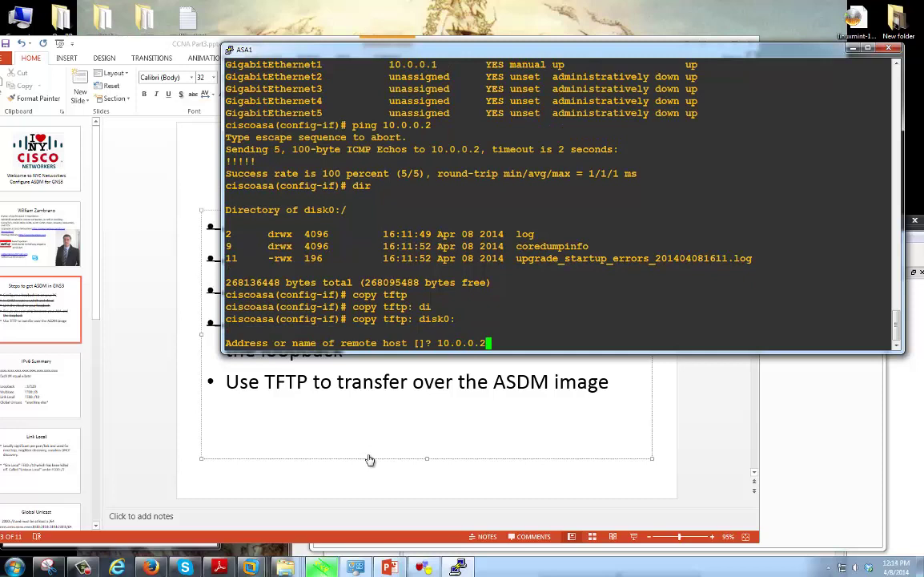
key("Return")
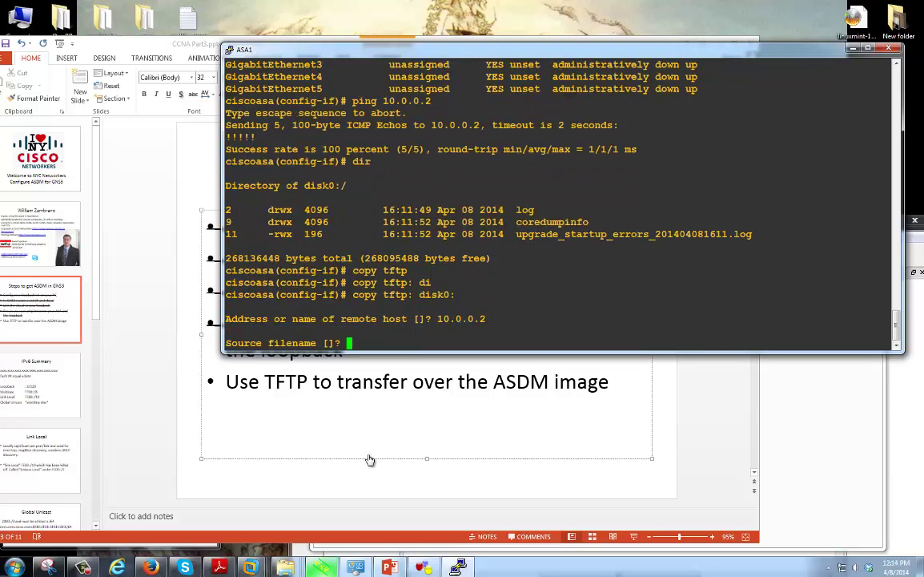
type("asdm-714.bin")
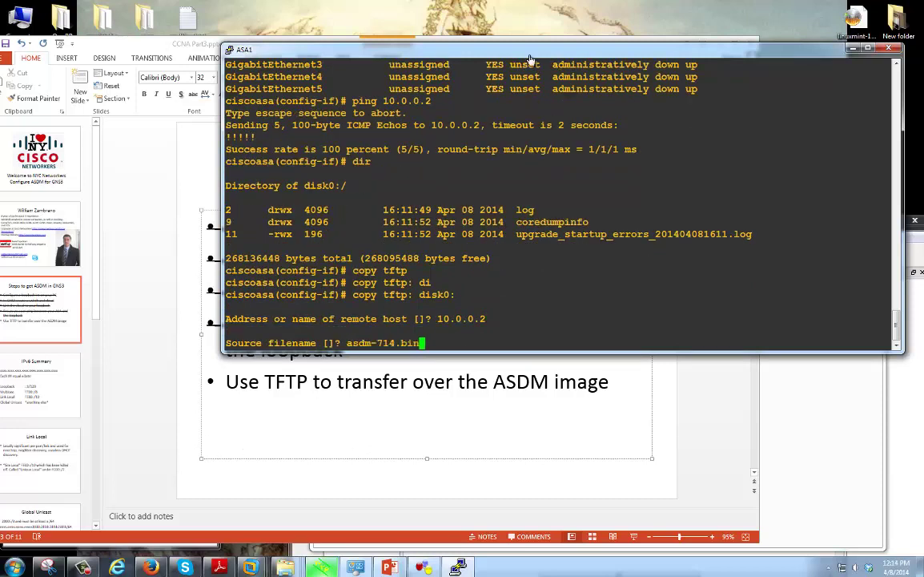
key("Return")
key("Return")
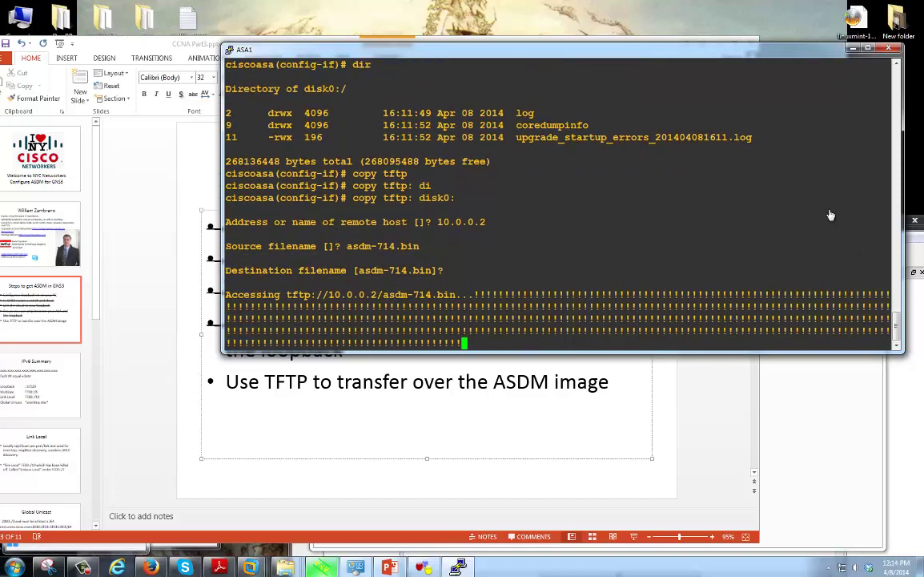
After the transfer, run dir to confirm asdm-714.bin is on disk0
key("alt+Tab")
key("alt+Tab")
key("alt+Tab")
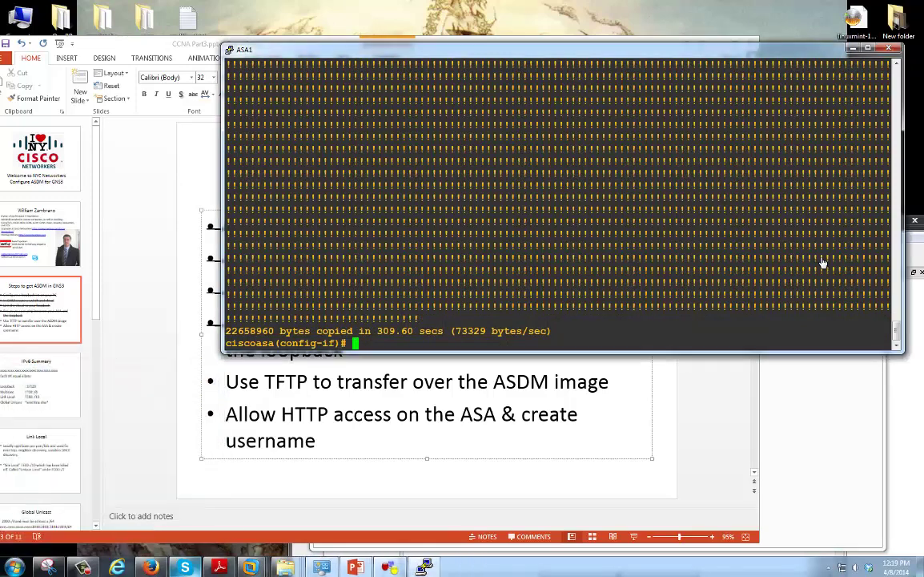
type("dir")
key("Return")
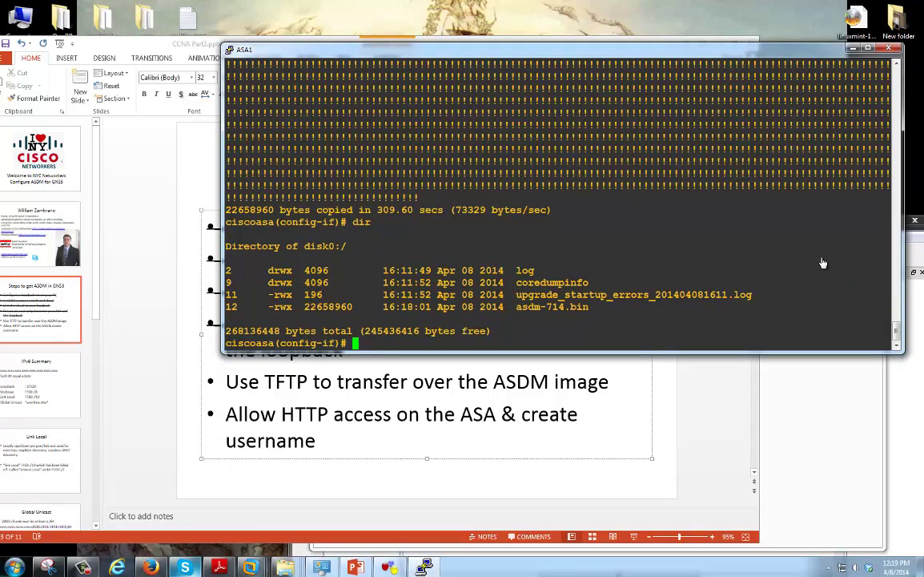
key("alt+Tab")
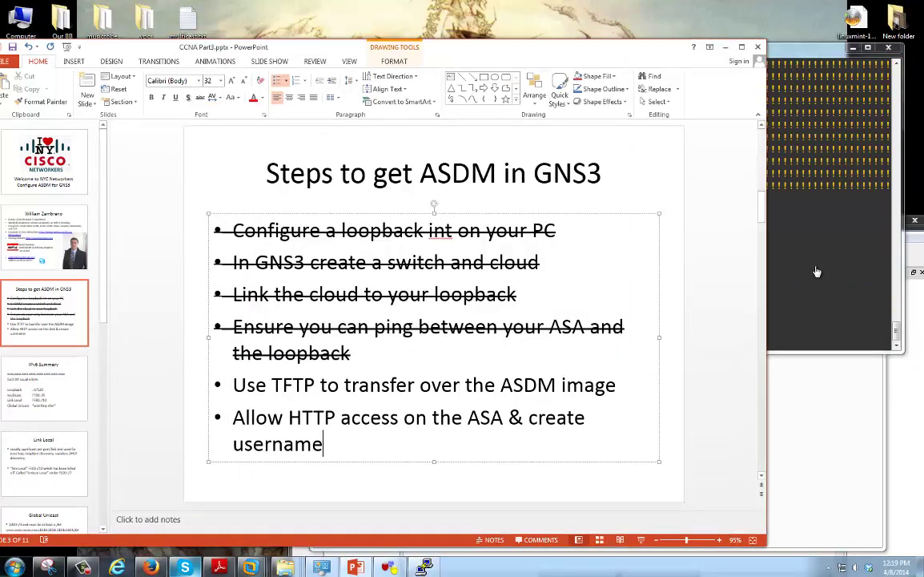
Strike through the bullet about using TFTP to transfer the ASDM image
left_click_drag(618, 385, 232, 385)
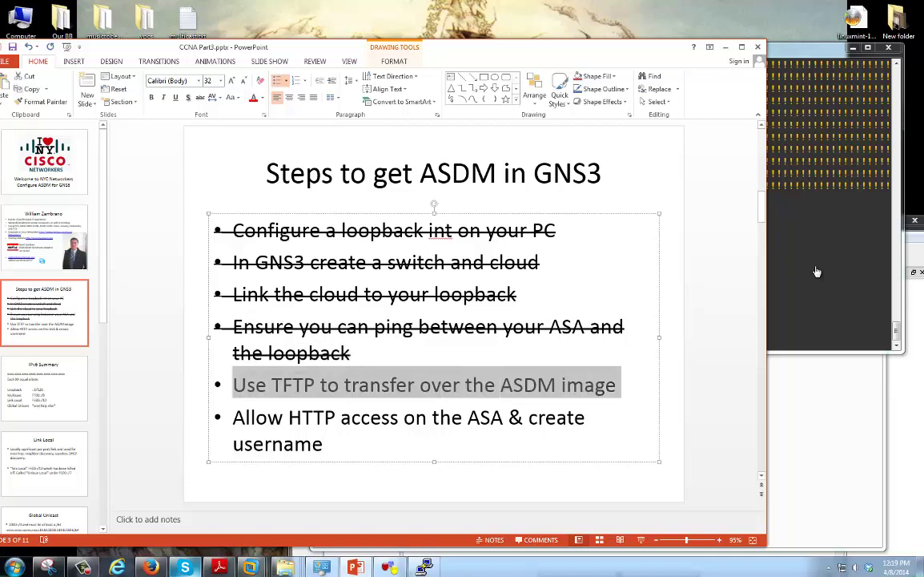
key("F4")
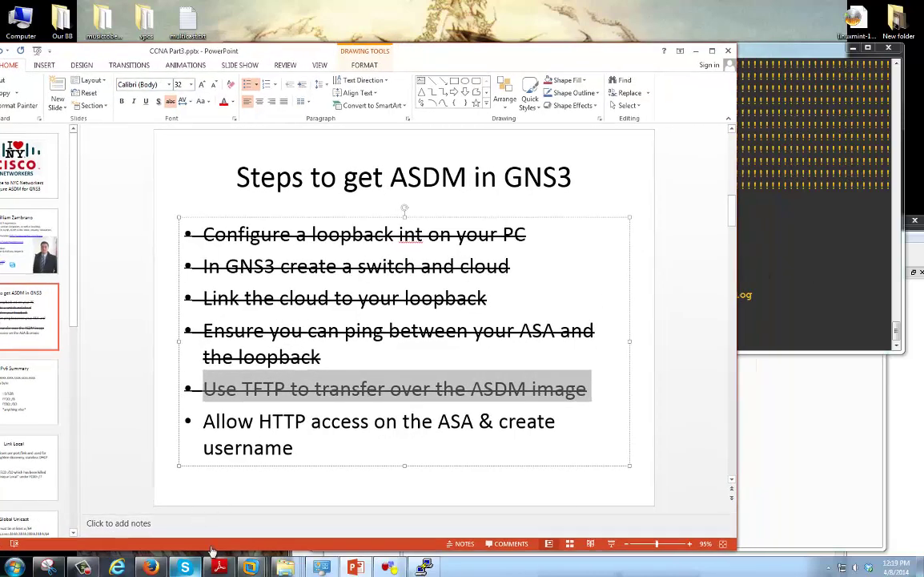
Create a local user account with its password in the ASA1 console
left_click(776, 275)
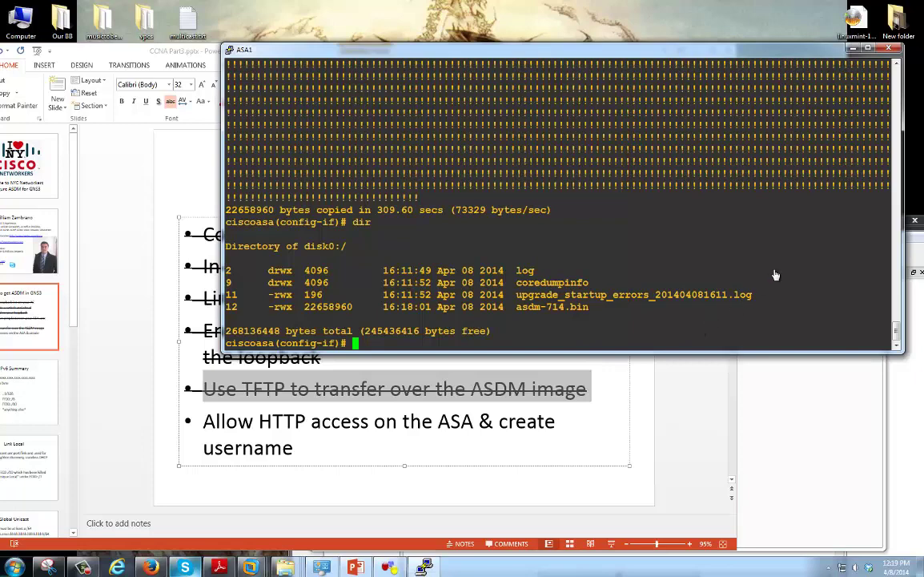
type("username")
key("Tab")
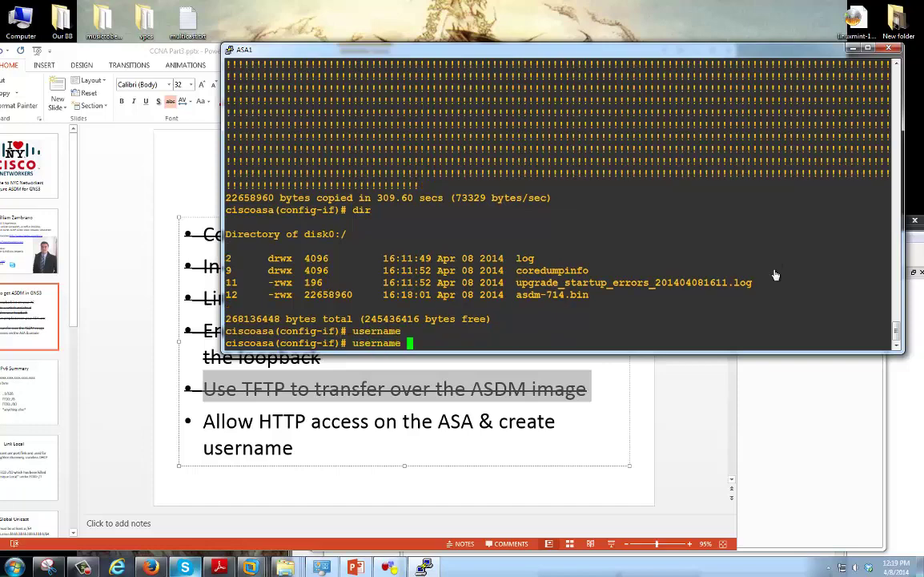
type("wzambrano pas")
key("Tab")
type("test123")
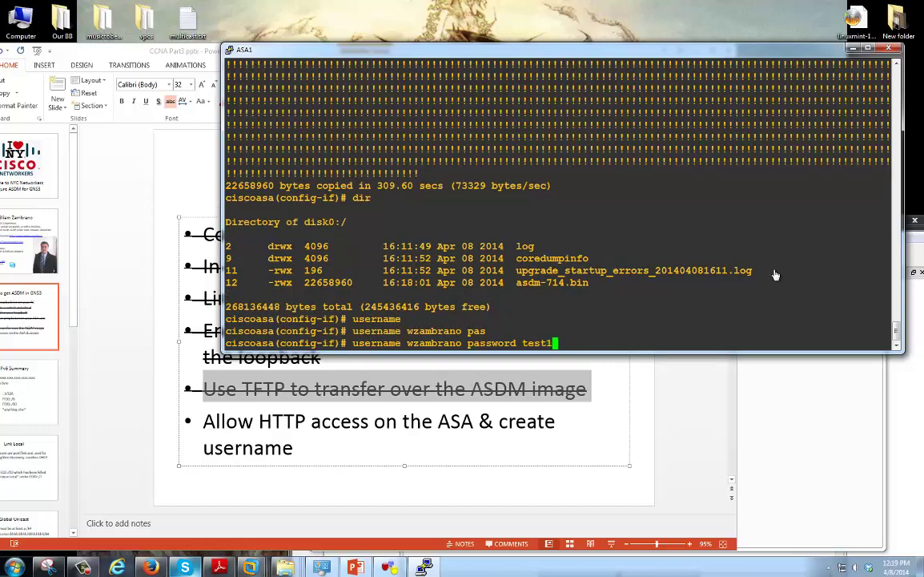
key("Return")
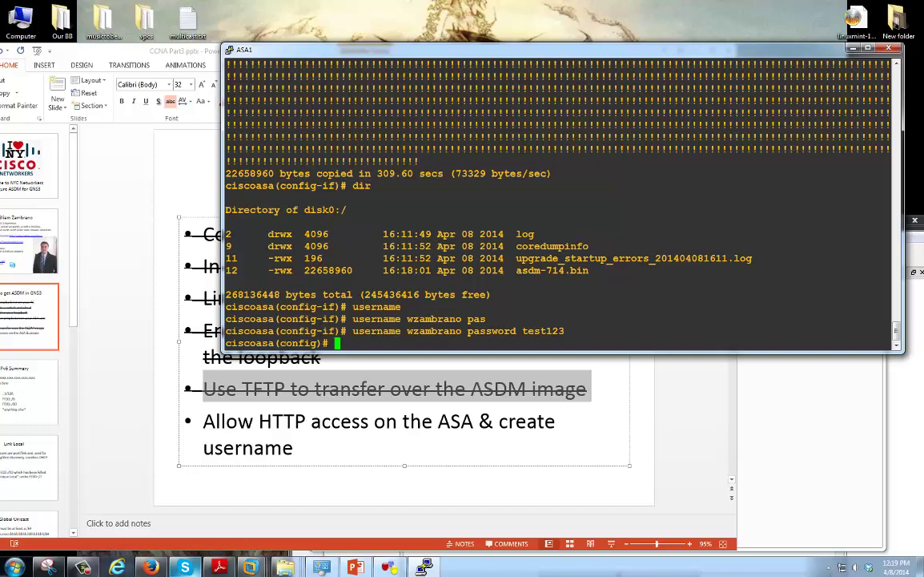
Enable the HTTP server and allow HTTP from 0.0.0.0 0.0.0.0 on management
type("http server enable")
key("Return")
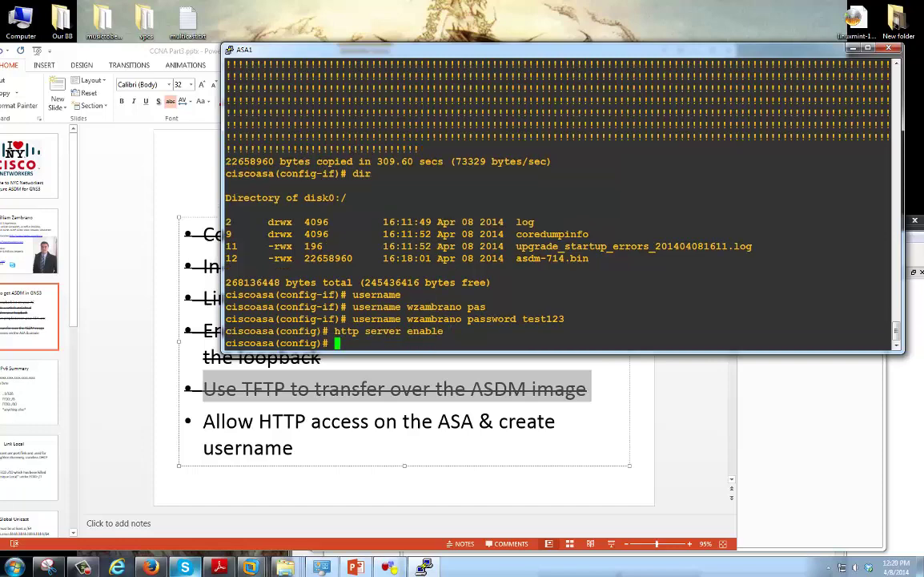
type("http 0.0.0.0 0.0.0.0 m")
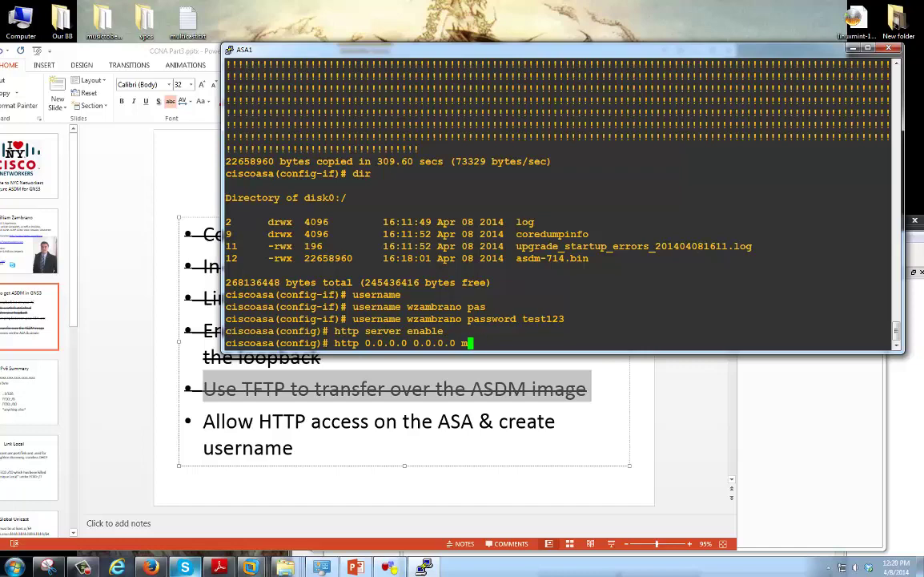
key("BackSpace")
type("?")
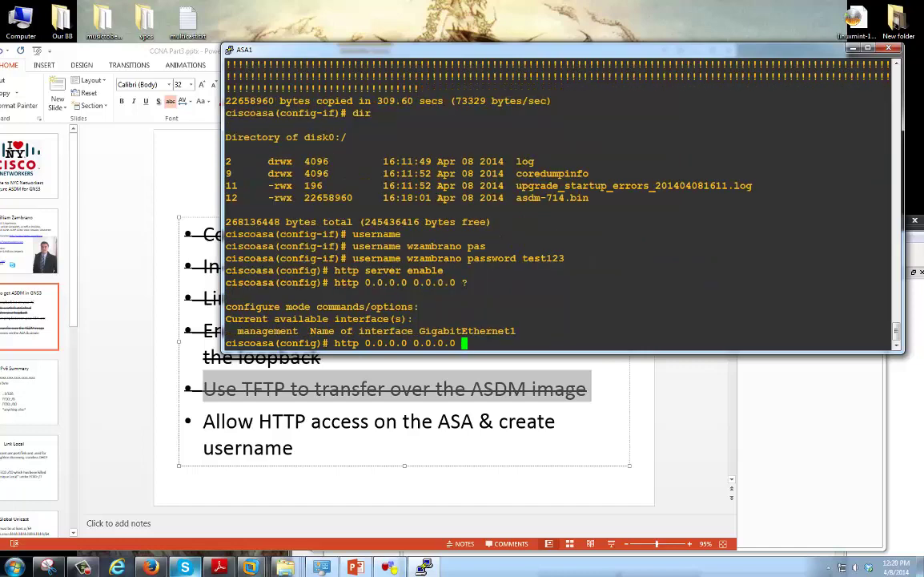
type("mana")
key("Tab")
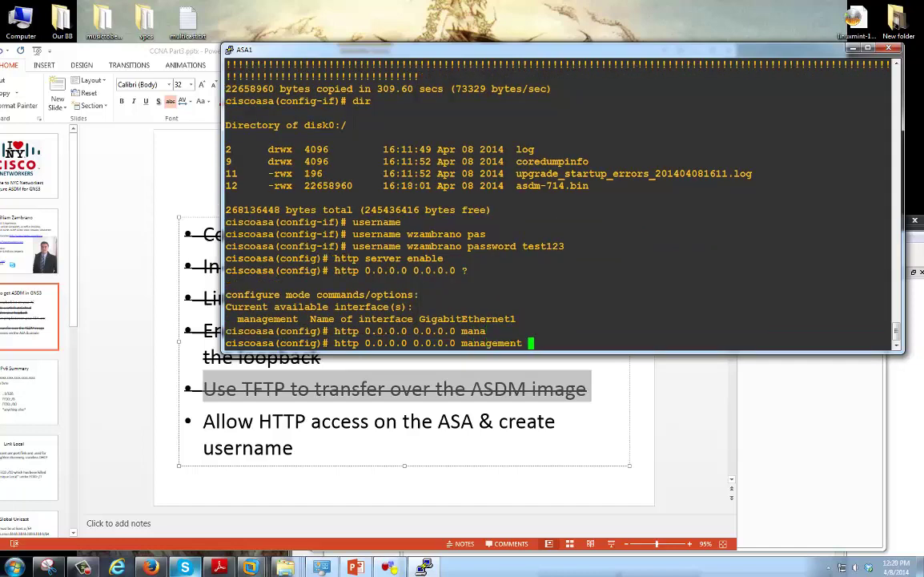
key("alt+Tab")
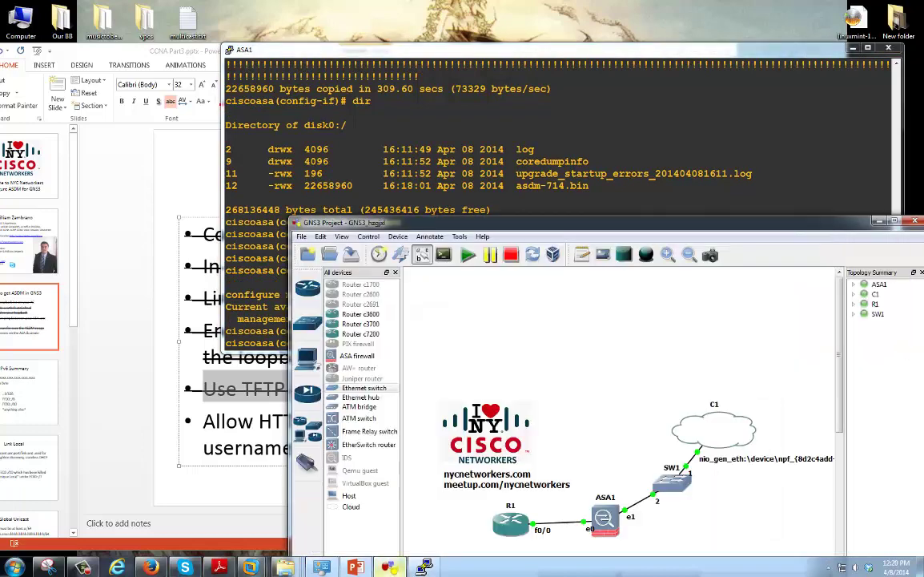
key("alt+Tab")
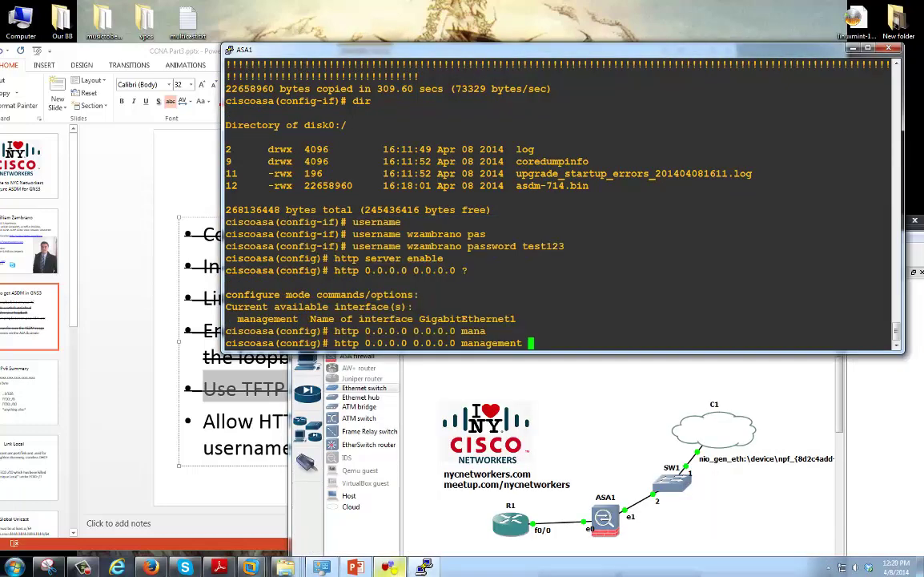
key("Return")
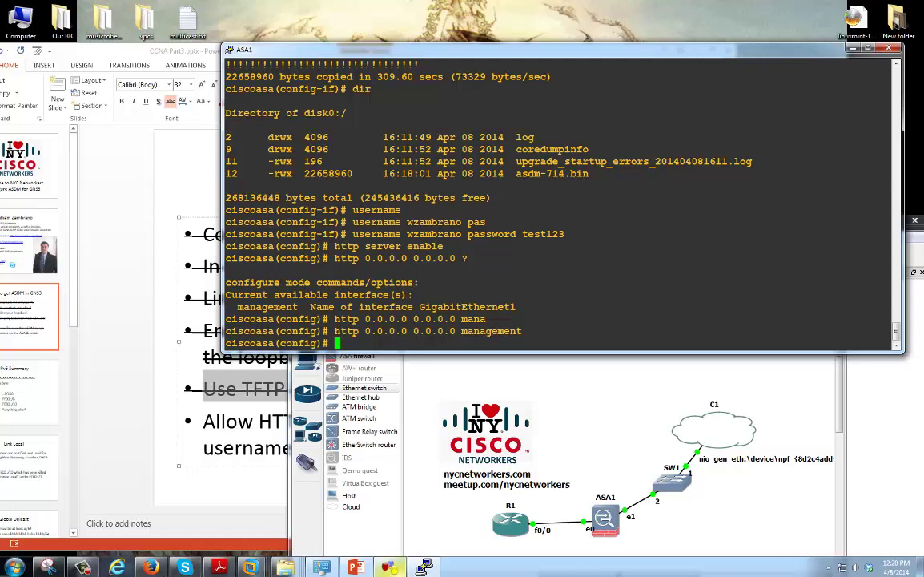
left_click_drag(365, 331, 455, 331)
Set the ASA's ASDM image to disk0:asdm-714.bin
type("asdm")
key("Return")
type("asdm im")
key("Tab")
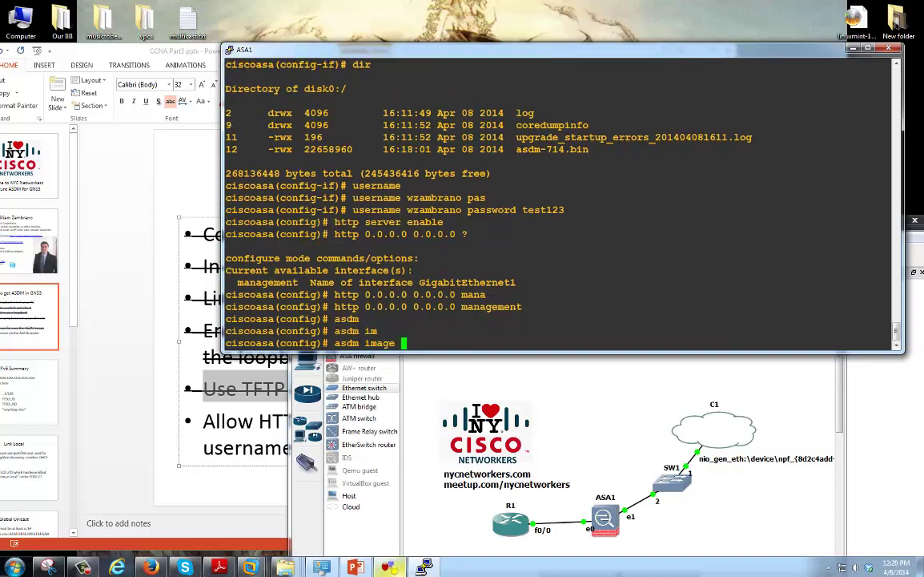
type("di")
key("Tab")
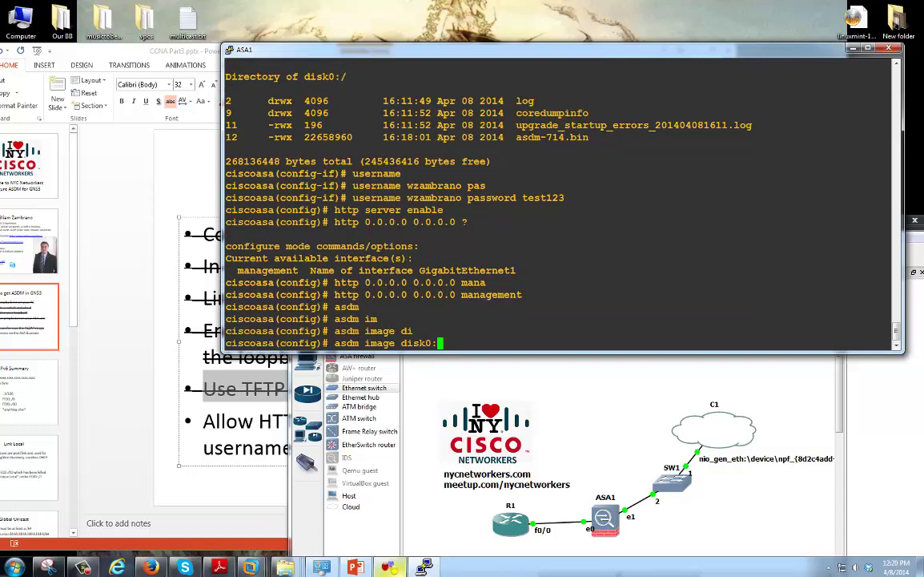
left_click_drag(516, 137, 589, 137)
right_click(589, 137)
key("Return")
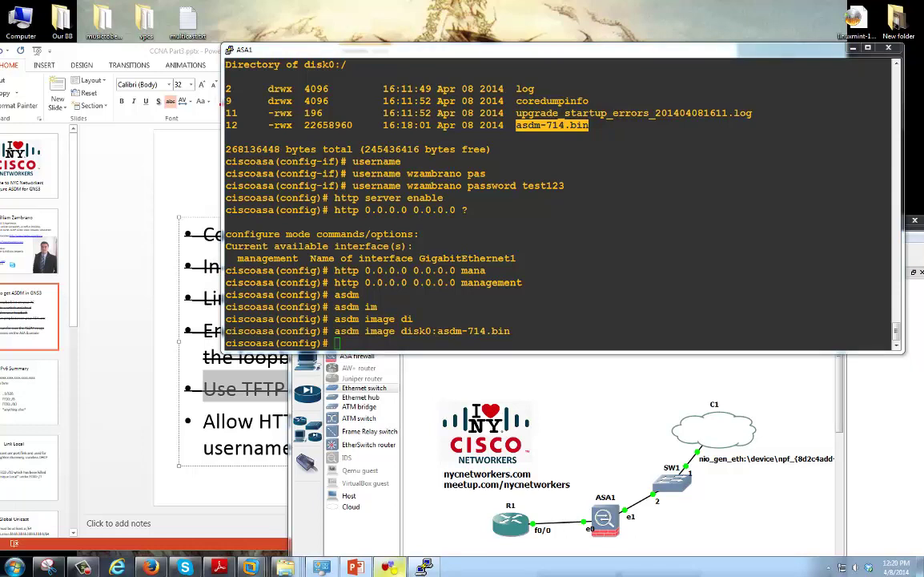
List the interfaces and their IP addresses with sh int ip b
key("alt+Tab")
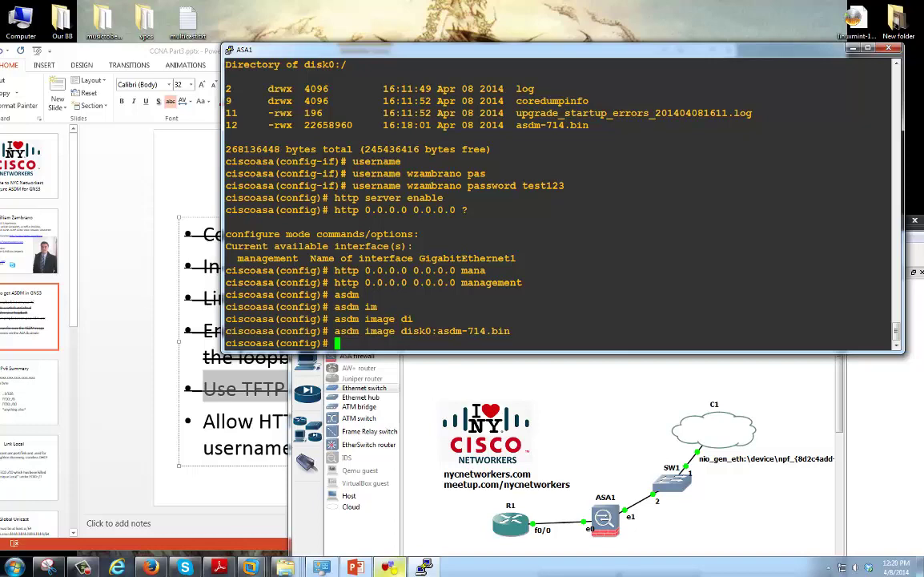
key("alt+Tab")
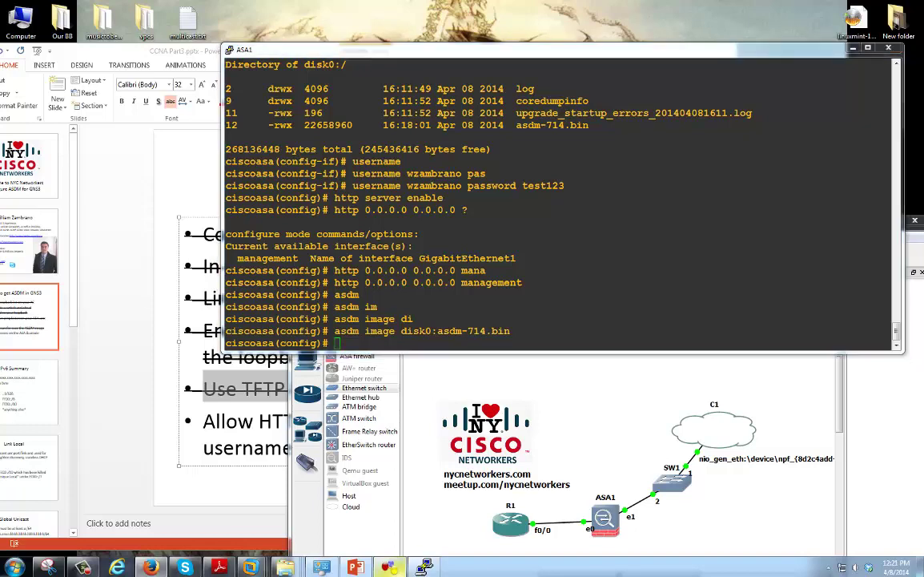
key("alt+Tab")
key("alt+Tab")
key("alt+Tab")
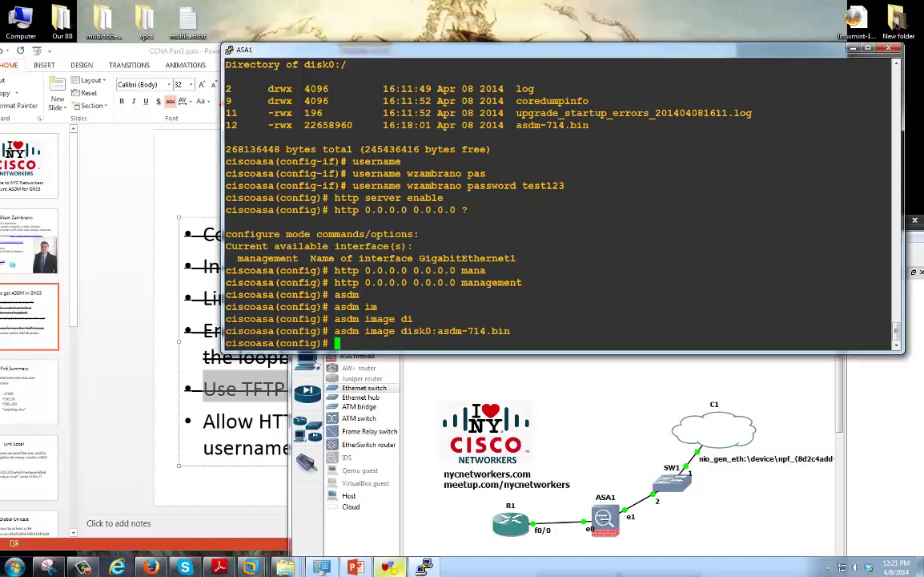
type("sh int ip b")
key("Return")
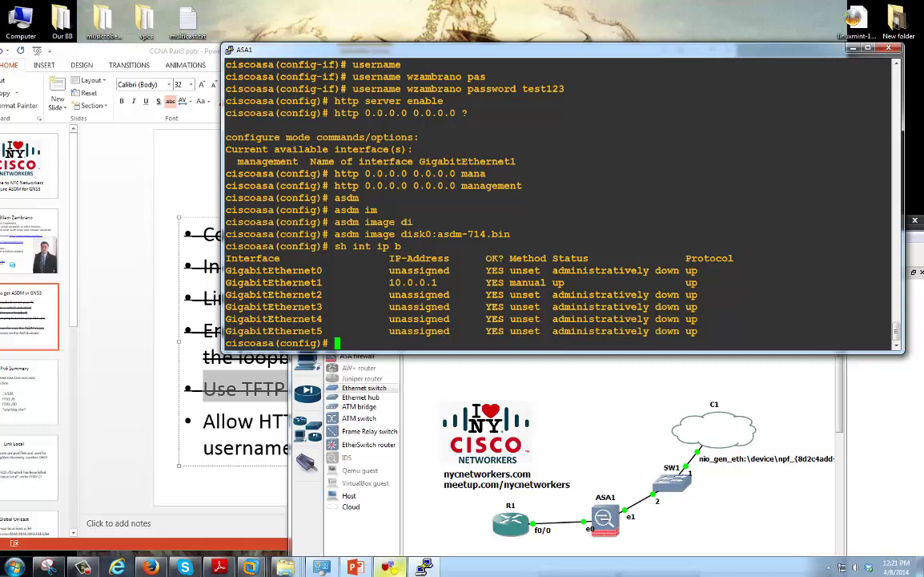
key("alt+Tab")
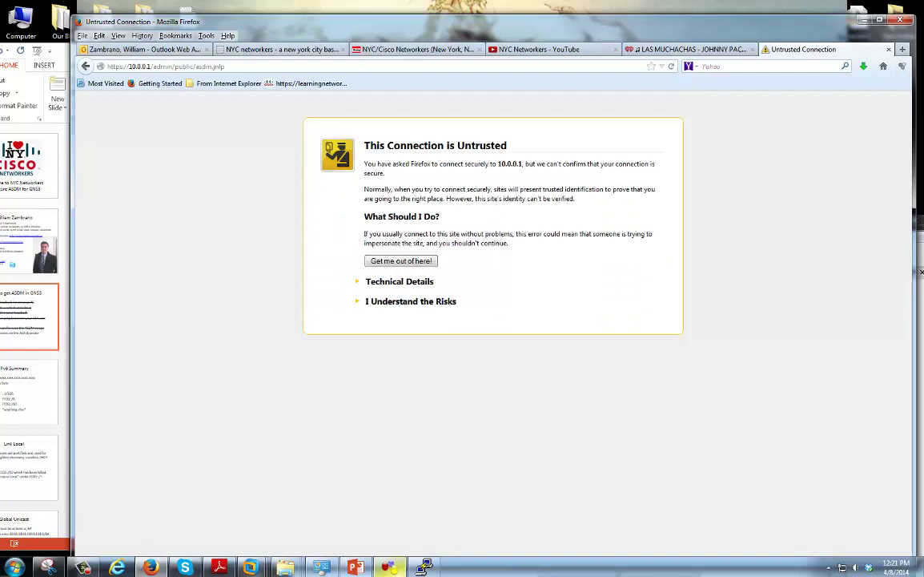
Cancel adding a Firefox security exception for 10.0.0.1, then minimize Firefox
left_click(410, 301)
left_click(395, 371)
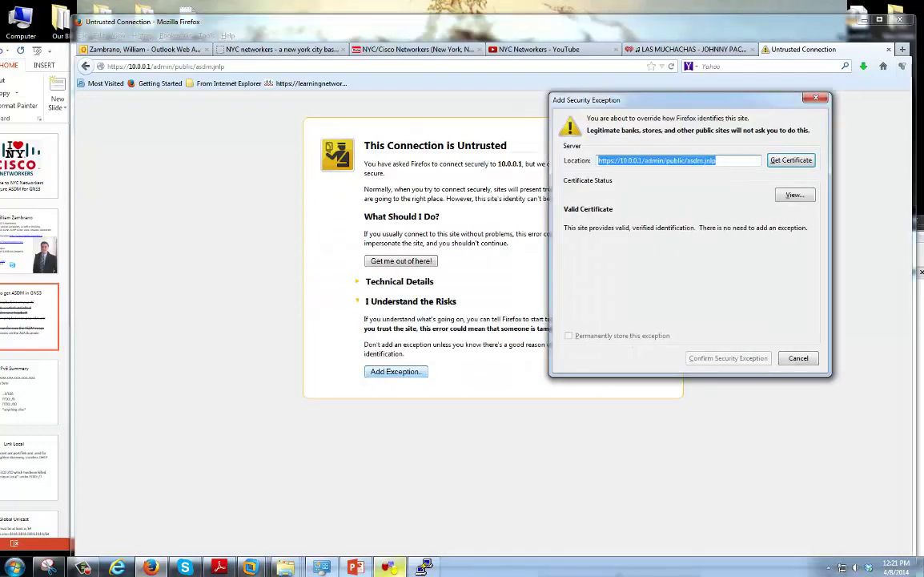
left_click(791, 161)
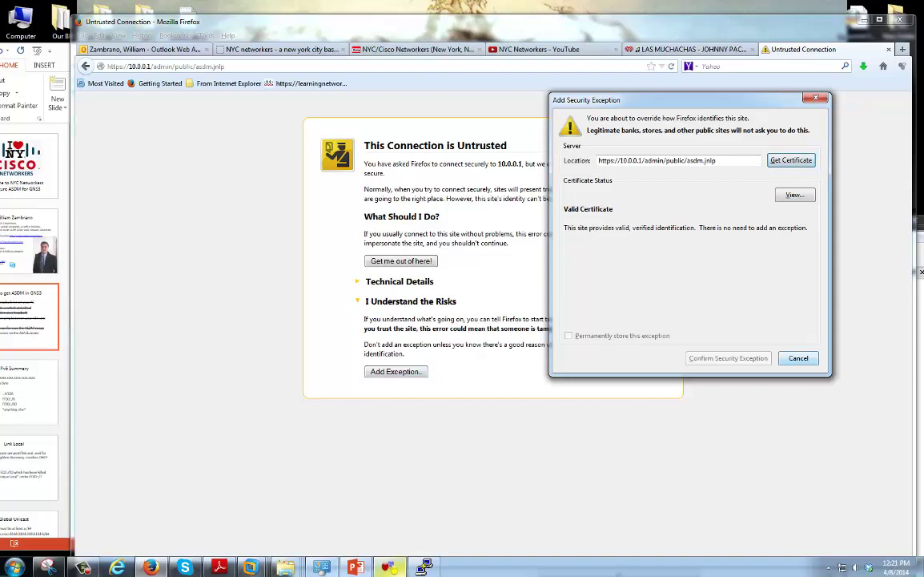
key("Escape")
key("super+Down")
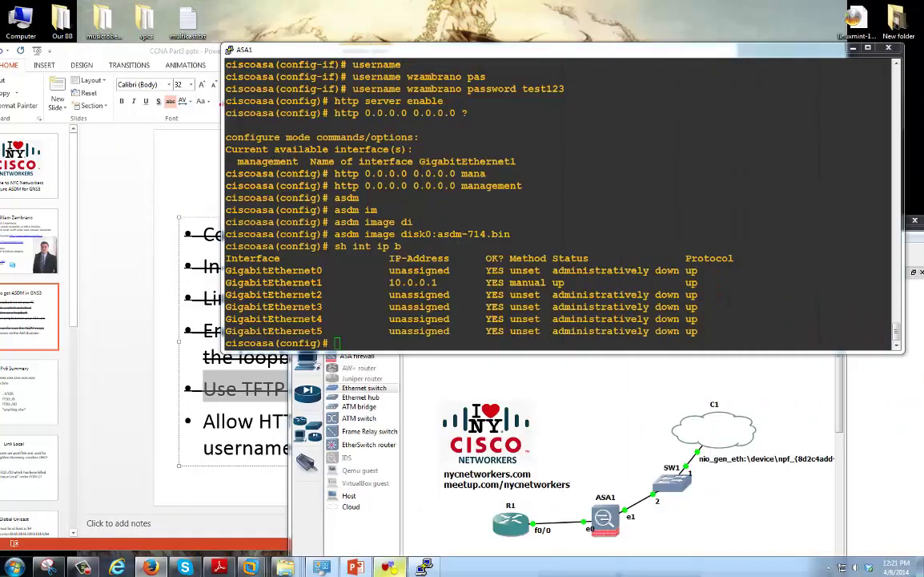
key("super+3")
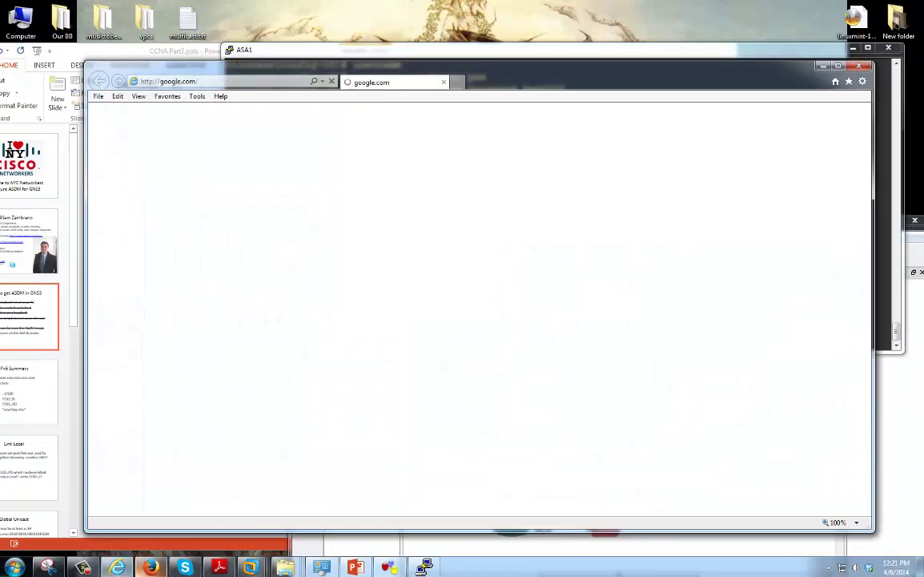
key("alt+d")
type("https:/")
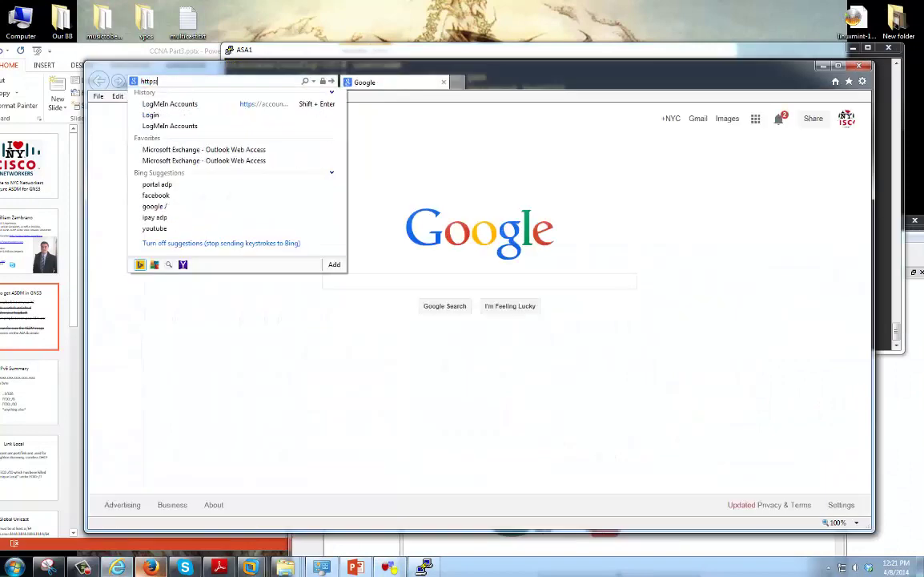
type("/10.0.0.1/")
key("Return")
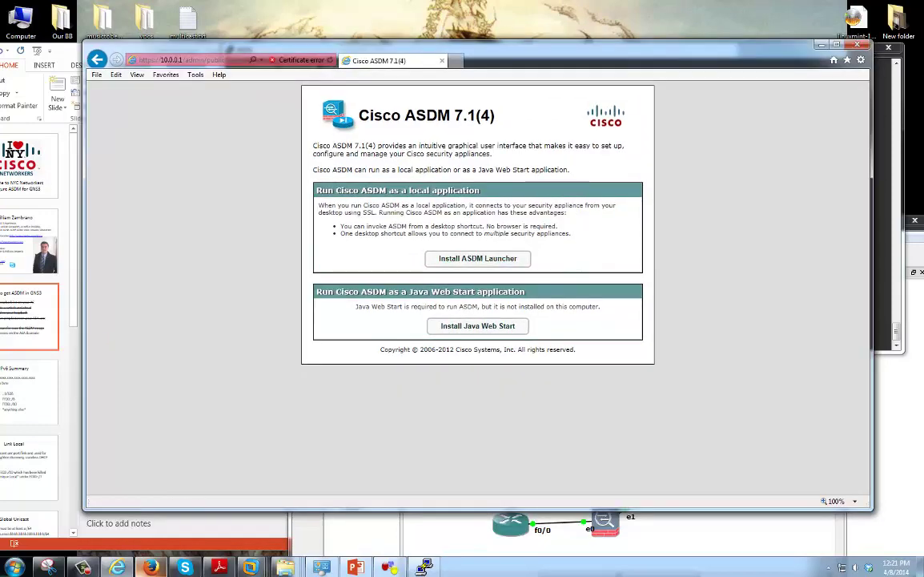
left_click(477, 325)
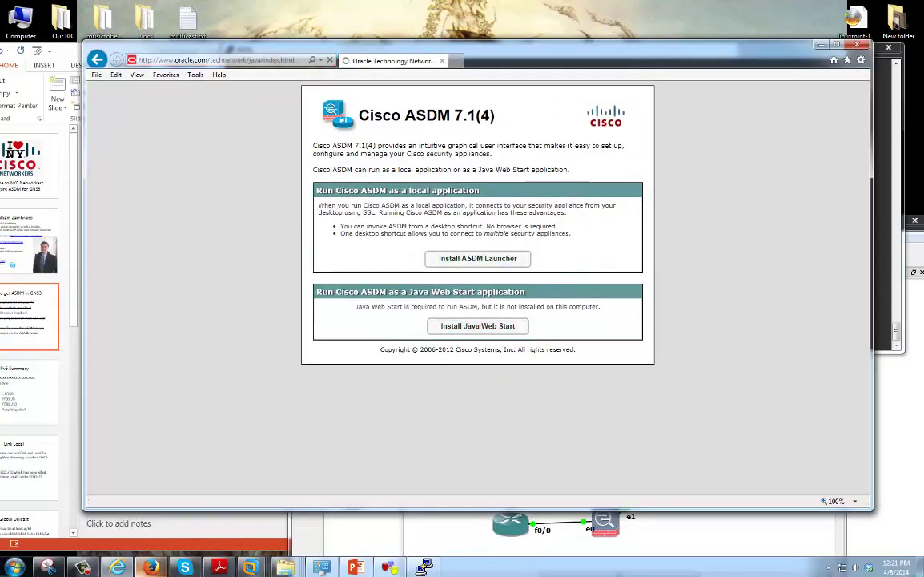
key("alt+Left")
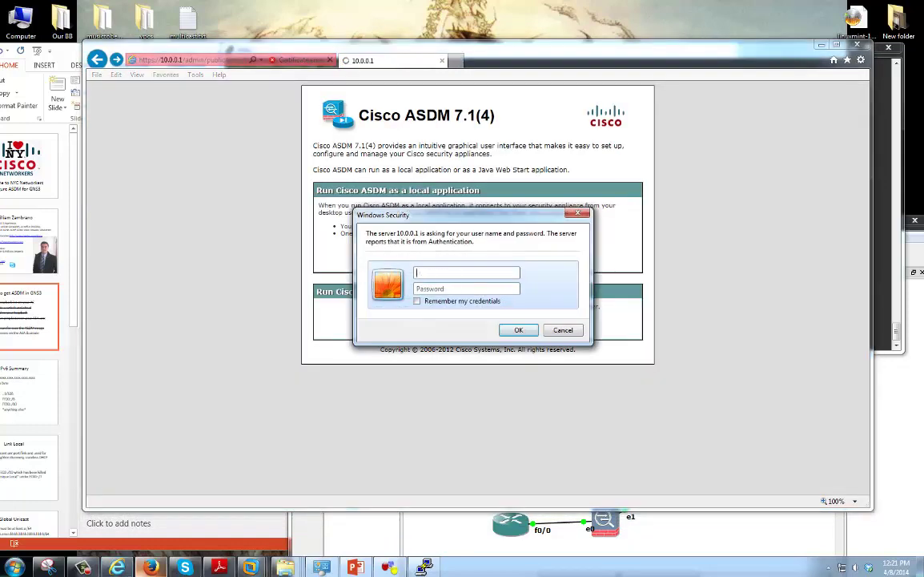
Log in with the ASA user's credentials and install the ASDM Launcher
type("wzambrano")
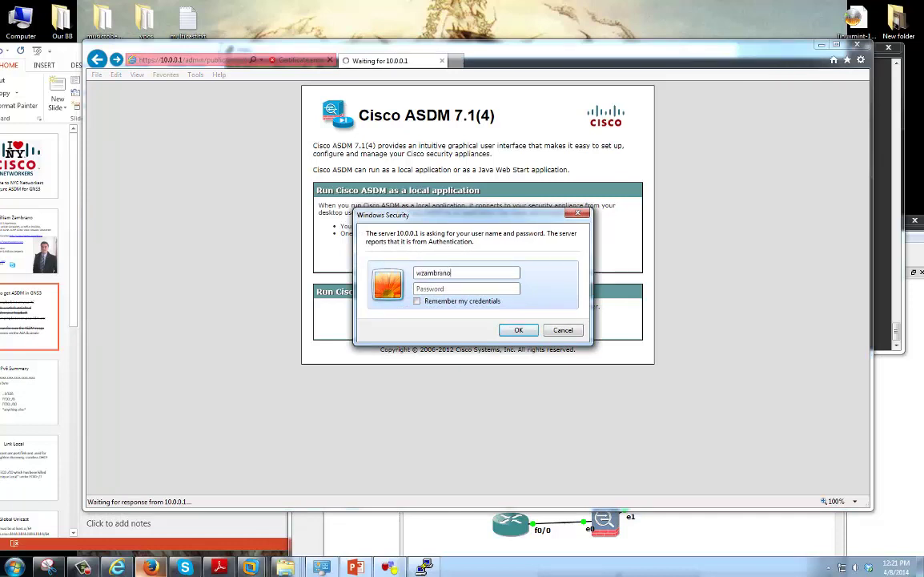
type("********")
key("Return")
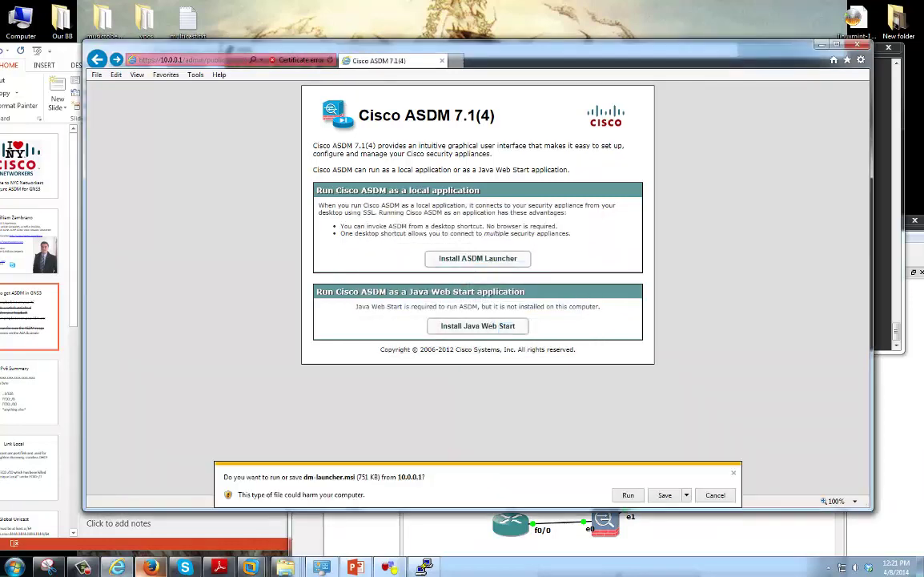
left_click(628, 494)
left_click(637, 495)
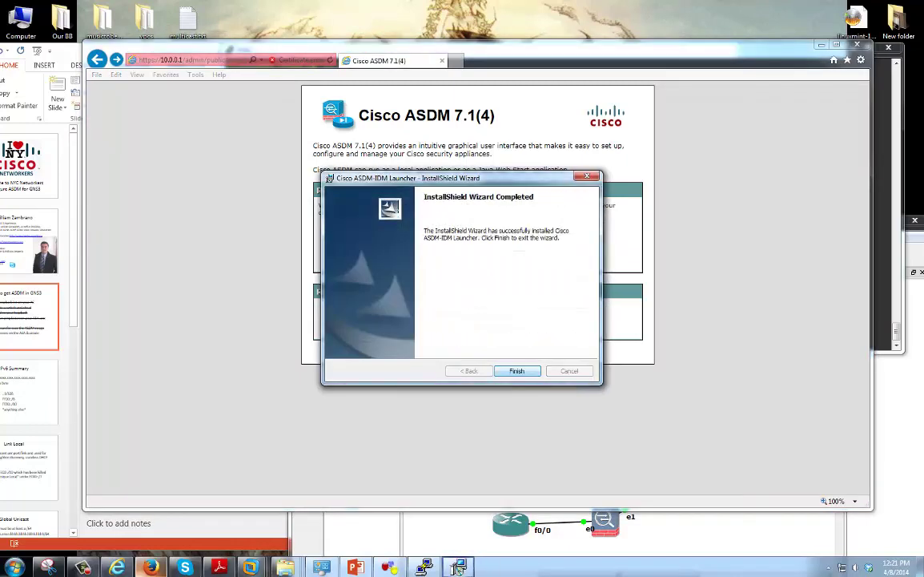
key("Return")
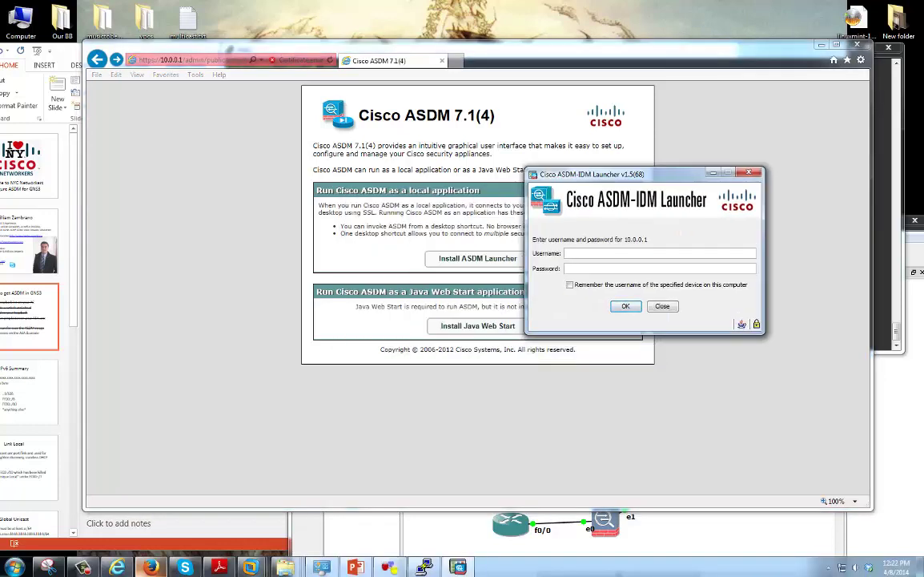
Connect the ASDM-IDM Launcher to 10.0.0.1 using the ASA user's name and password
type("william")
key("Tab")
type("*******")
key("shift+Tab")
type("wzambrano")
key("Return")
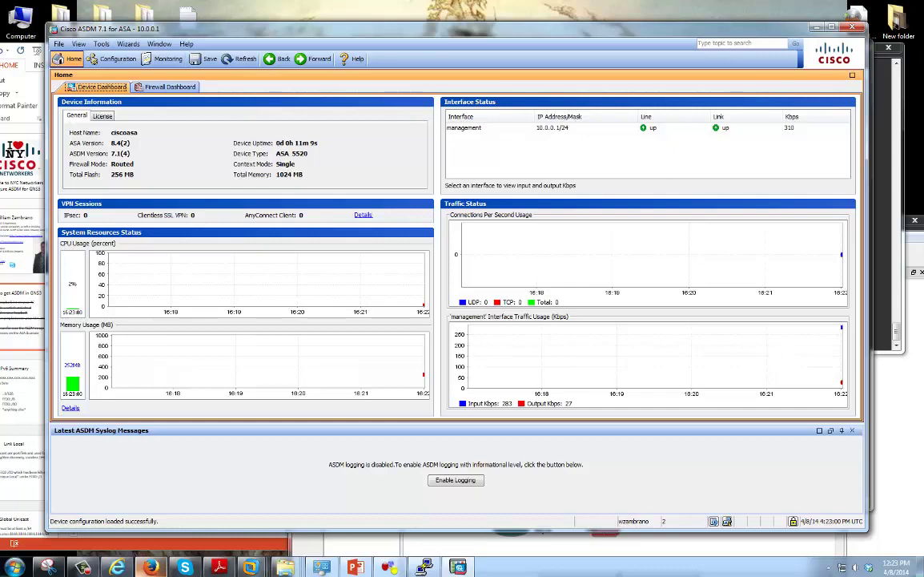
Set the ASA hostname to MEETUP-ASA after the MEETUP_ASA version is rejected
key("alt+Tab")
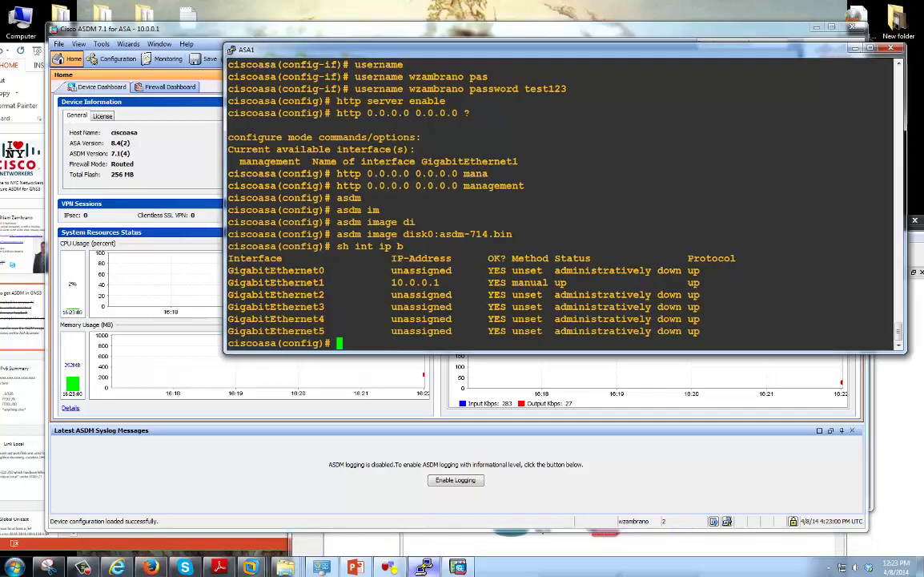
left_click_drag(320, 57, 538, 102)
type("hostname MEETUP")
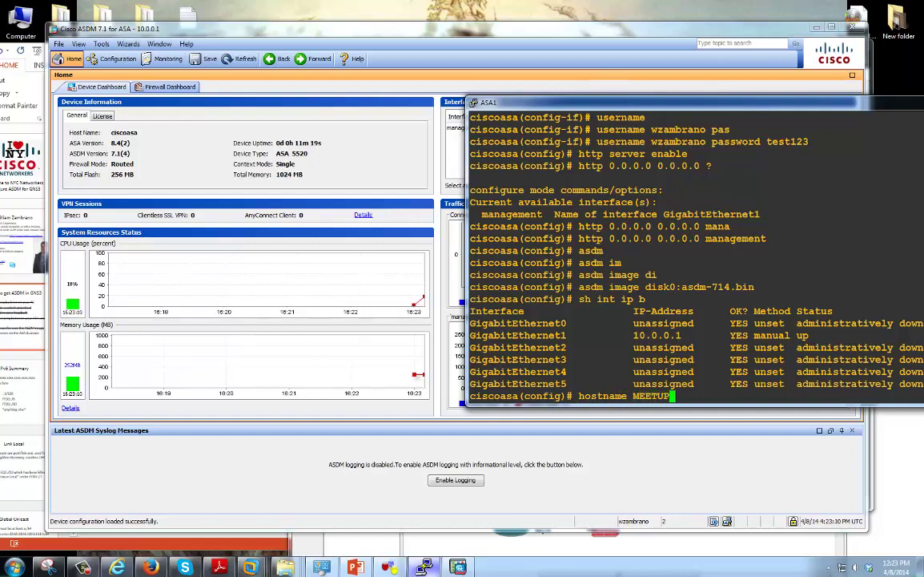
type("_ASA")
key("Return")
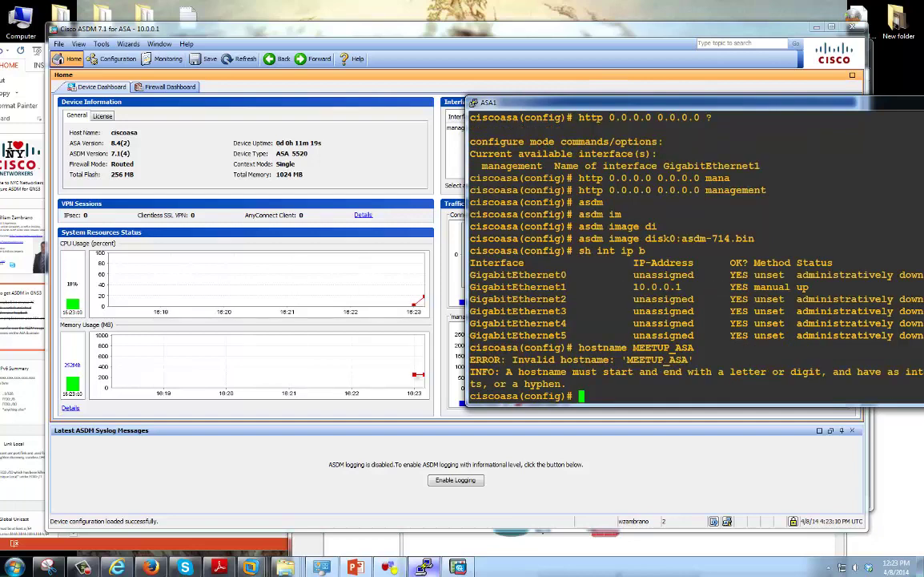
key("Up")
key("BackSpace")
key("BackSpace")
key("BackSpace")
key("BackSpace")
type("-ASA")
key("Return")
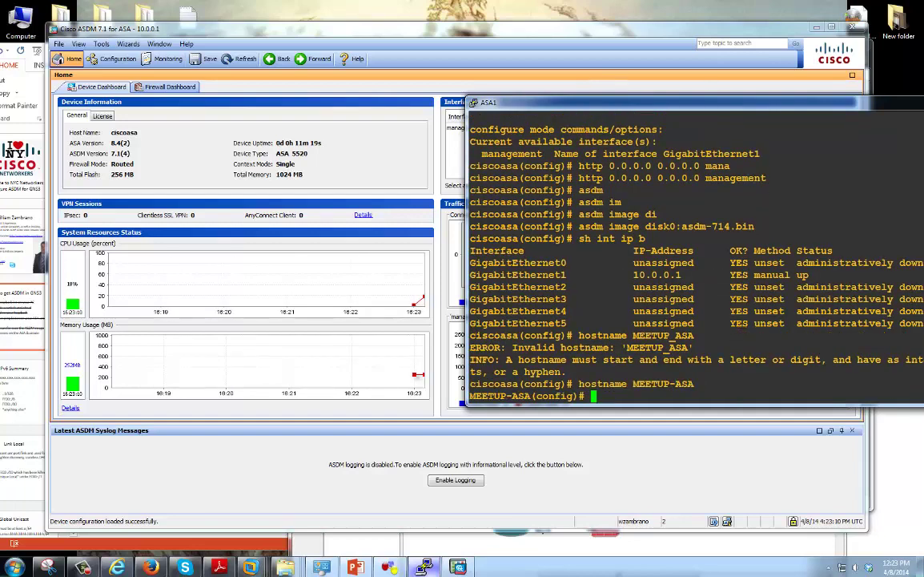
key("alt+Tab")
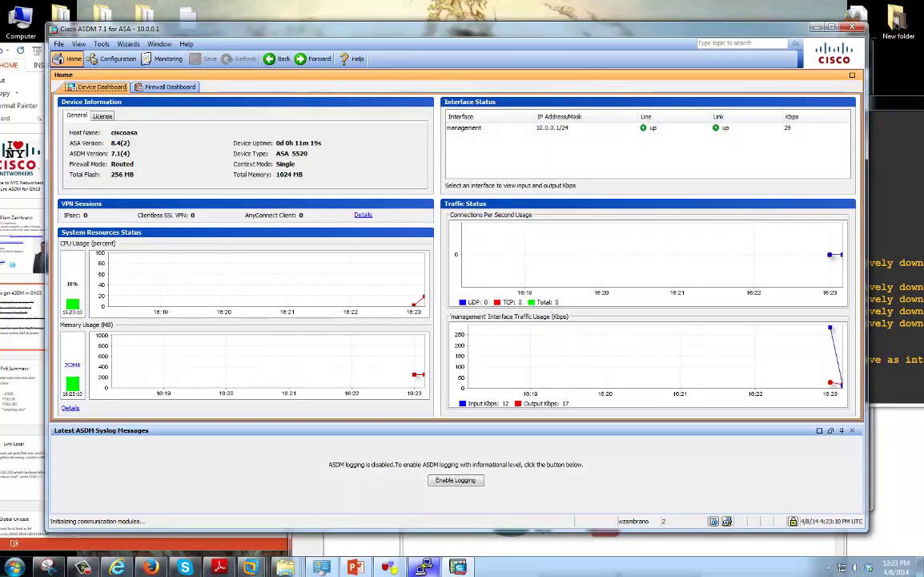
Refresh the ASDM dashboard to show MEETUP-ASA and look over Tools > Preferences
left_click(239, 59)
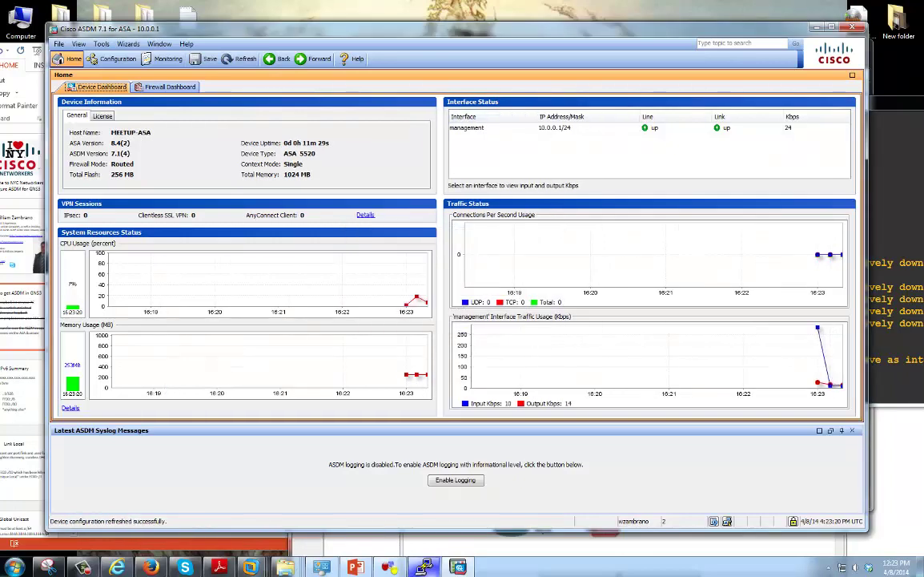
key("alt+Tab")
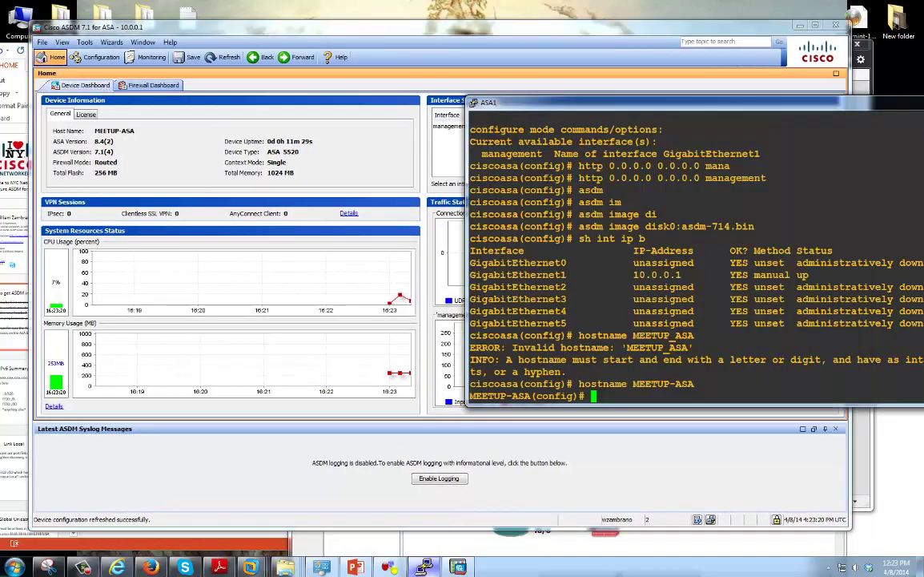
key("alt+Tab")
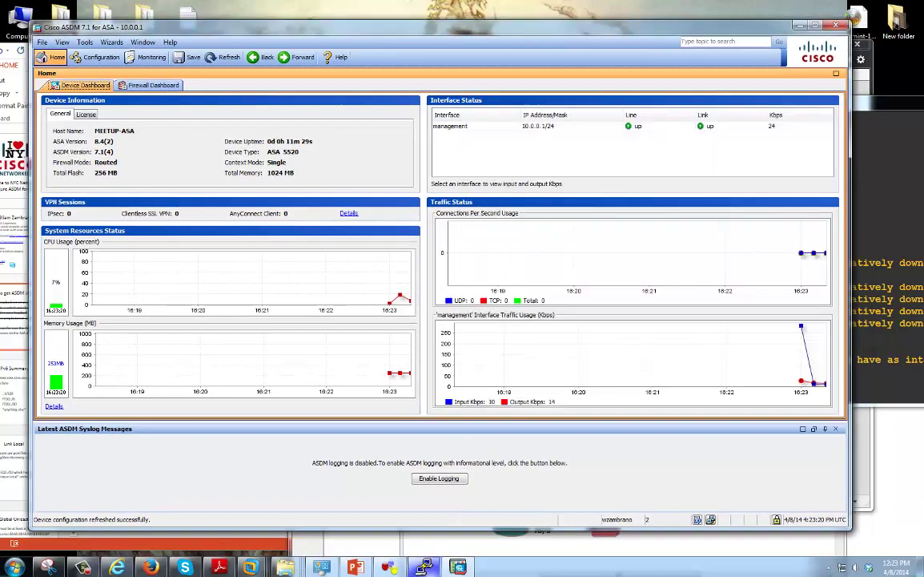
left_click(84, 41)
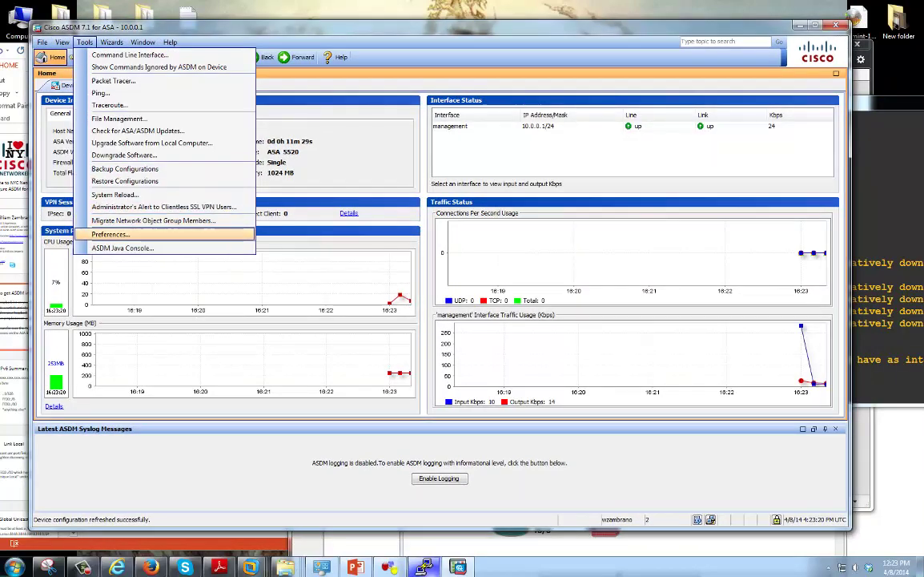
left_click(104, 233)
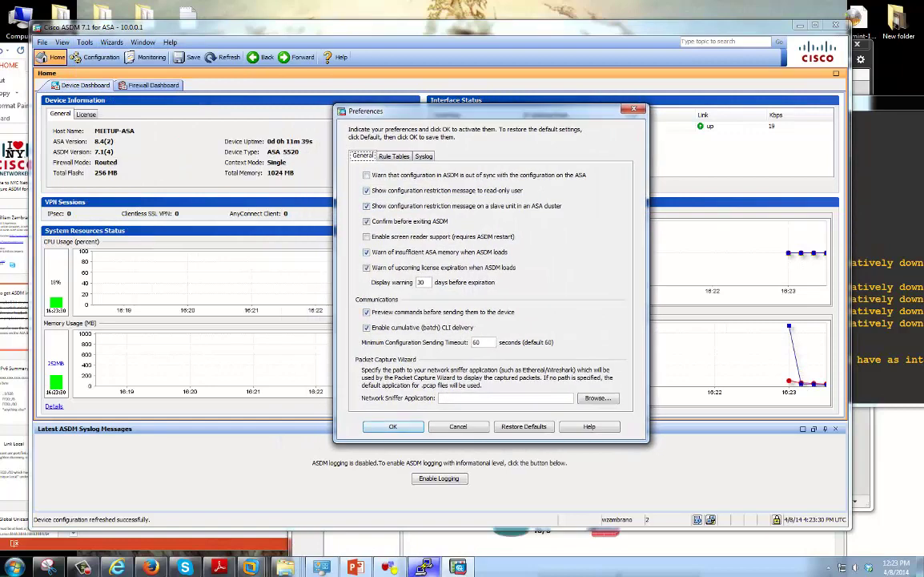
key("Return")
key("alt+t")
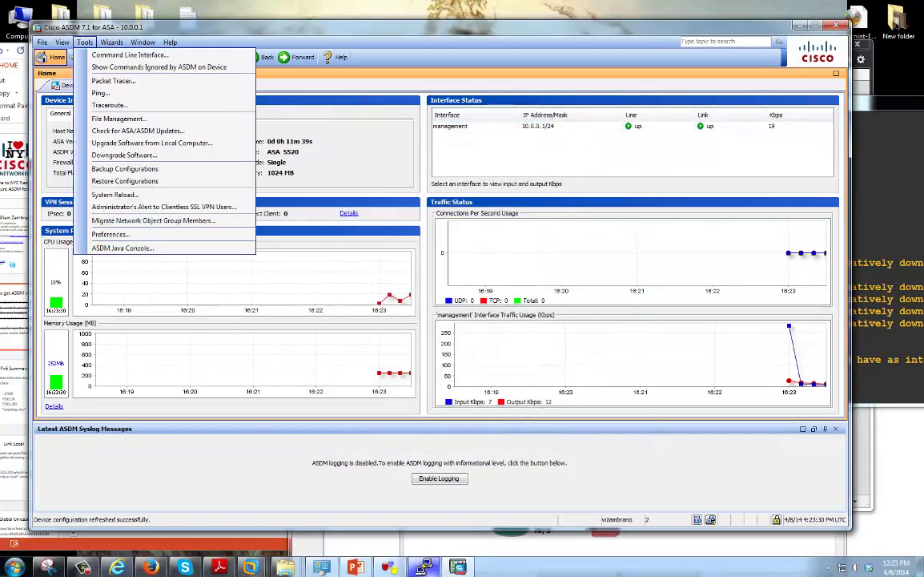
key("Down")
key("Down")
key("Down")
key("Down")
key("Down")
key("Down")
key("Down")
key("Down")
key("Down")
key("Down")
key("Down")
key("Down")
key("Down")
key("Down")
key("Down")
key("Return")
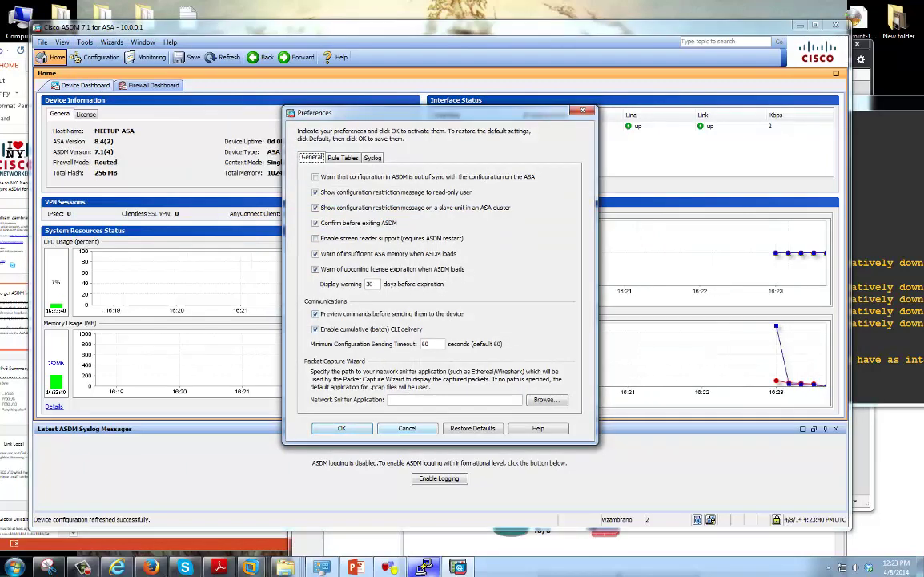
key("Return")
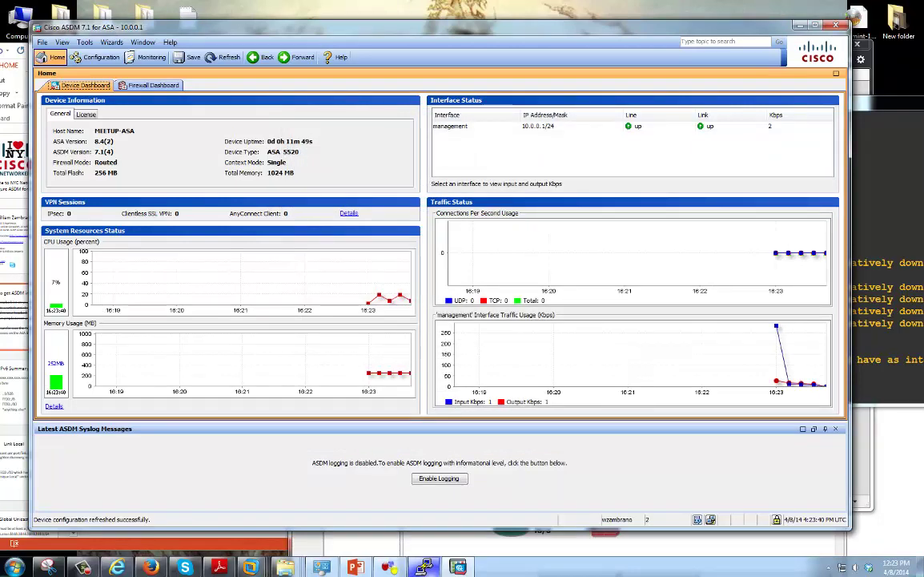
Browse the Configuration view's Interfaces, Firewall and Remote Access VPN sections
key("ctrl+shift+g")
left_click(69, 93)
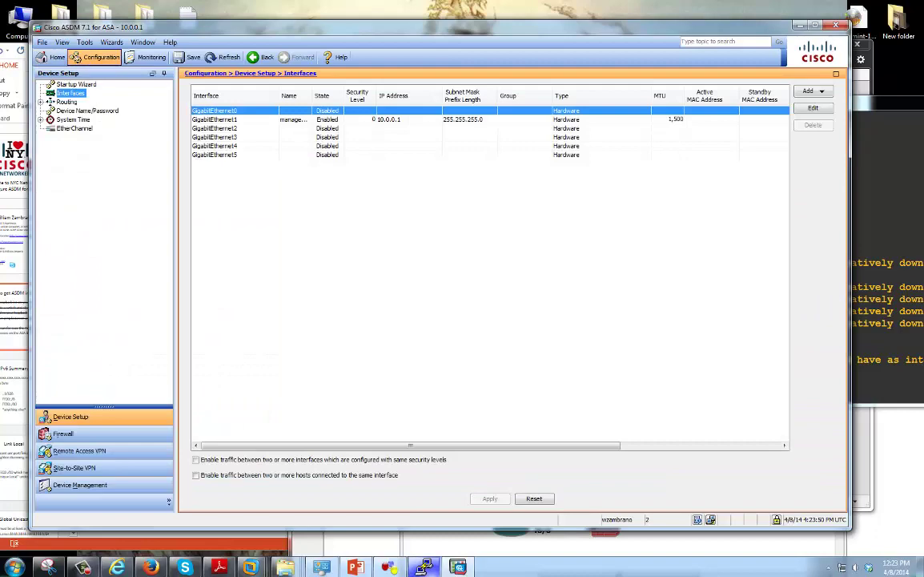
left_click(63, 434)
left_click(80, 450)
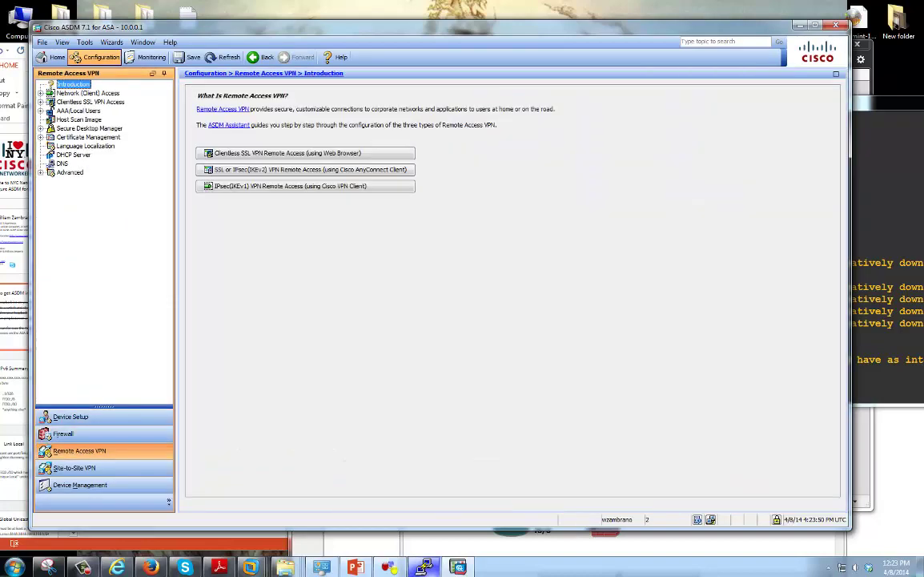
left_click(879, 312)
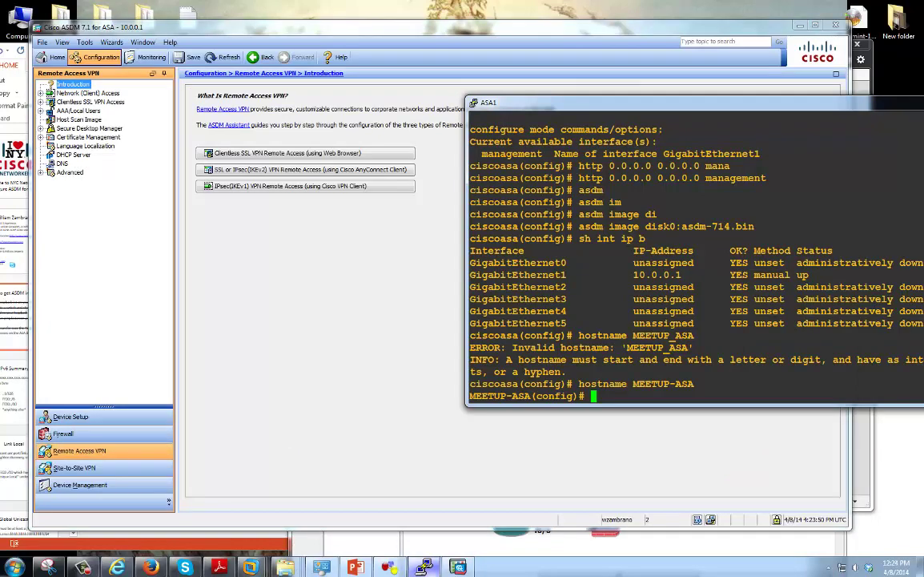
Move the ASA1 console aside and bring back the ASDM steps slide
left_click_drag(560, 102, 387, 113)
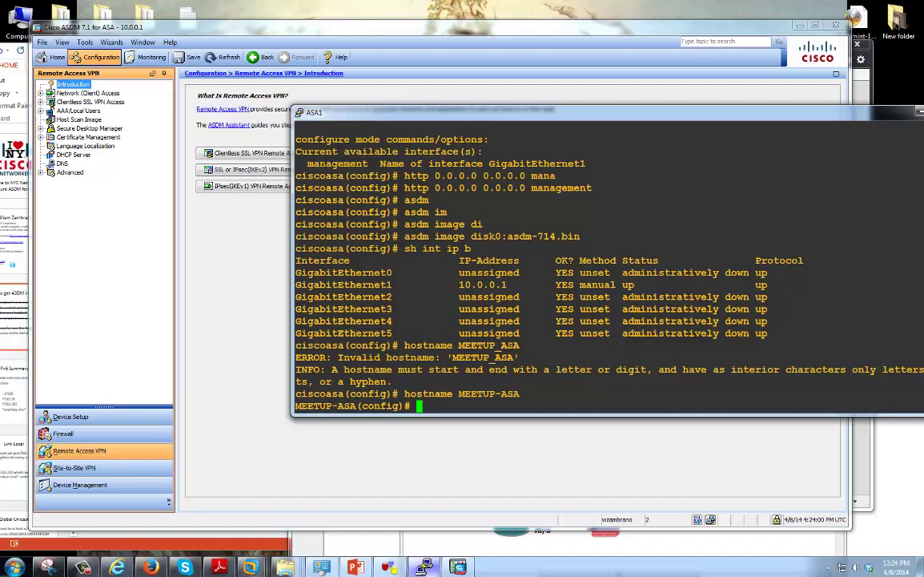
key("alt+Tab")
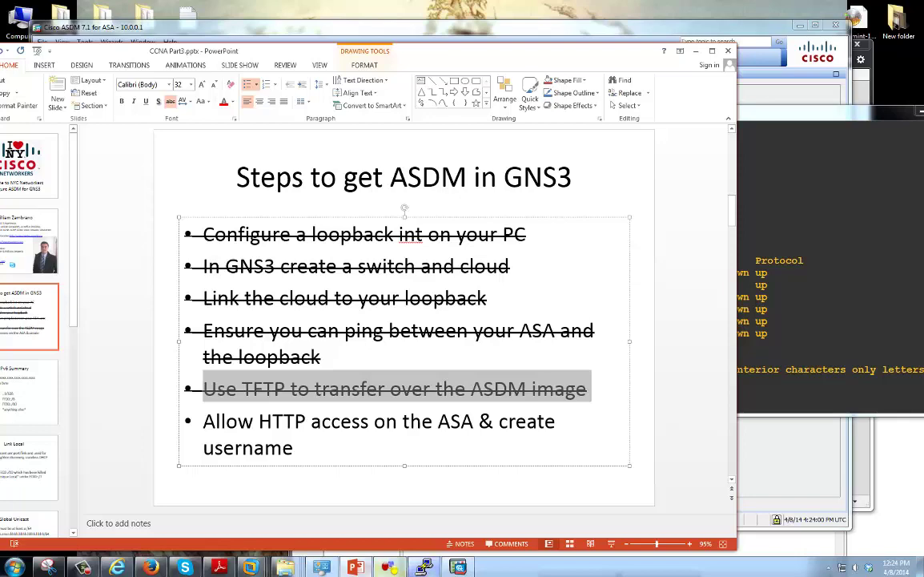
Bring the GNS3 project forward and reposition its window
key("alt+Tab")
left_click_drag(583, 224, 577, 194)
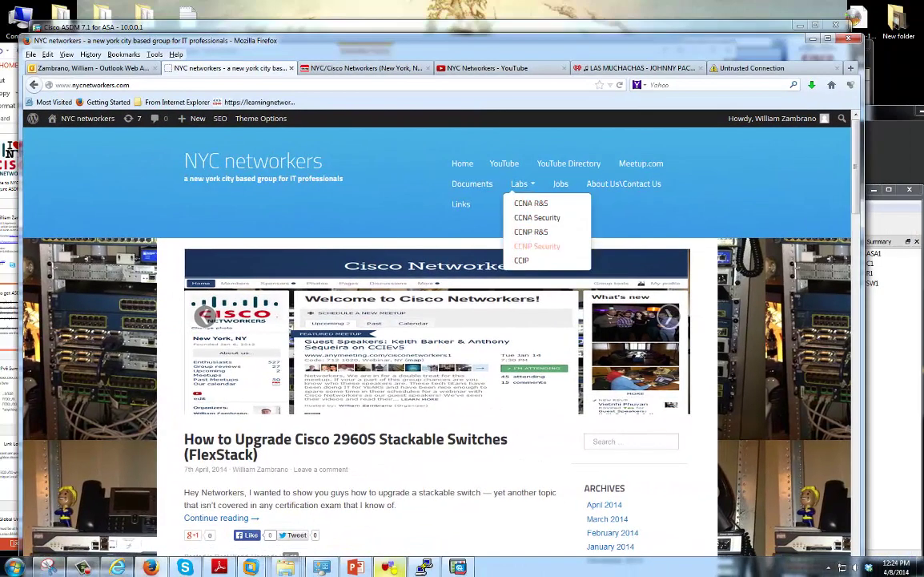
Open the CCNA Security labs page on the NYC networkers site
left_click(537, 217)
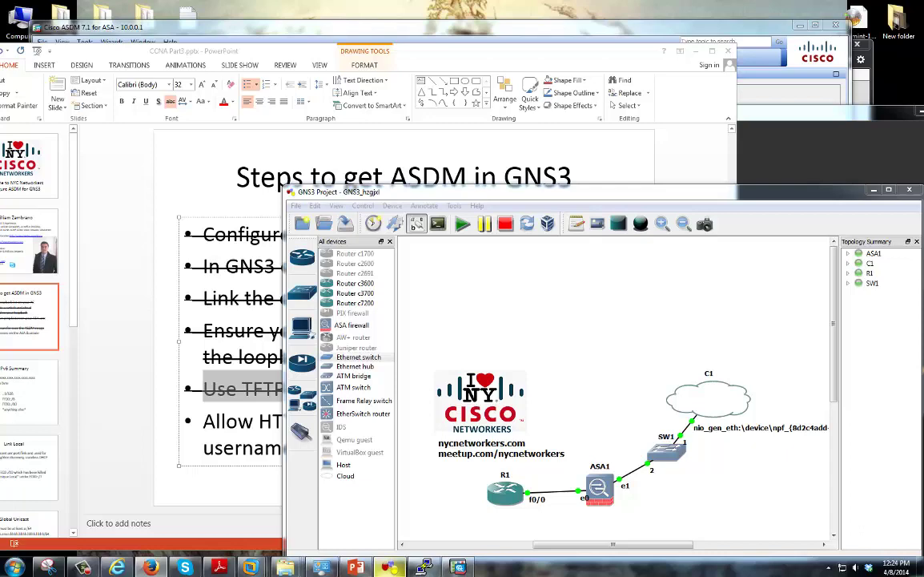
left_click_drag(481, 192, 467, 165)
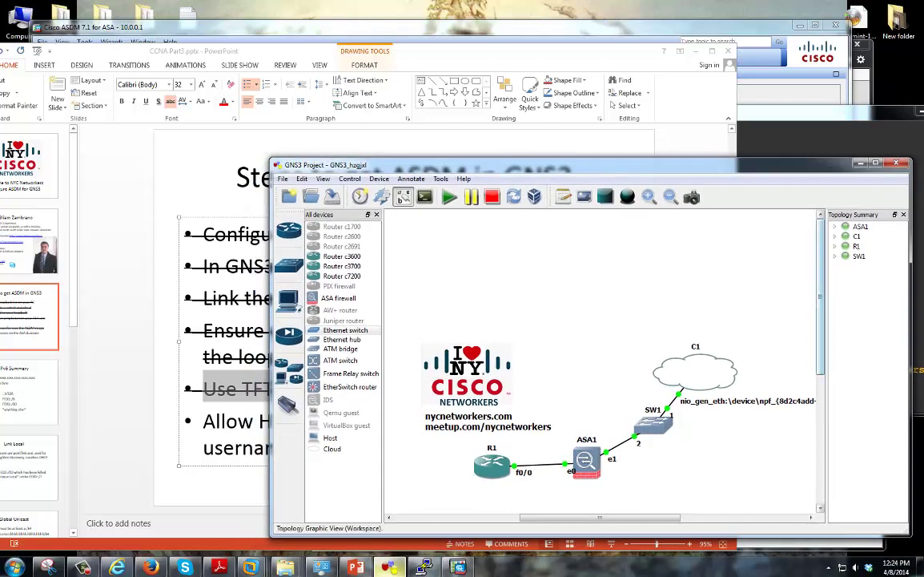
scroll(601, 361, "down", 2)
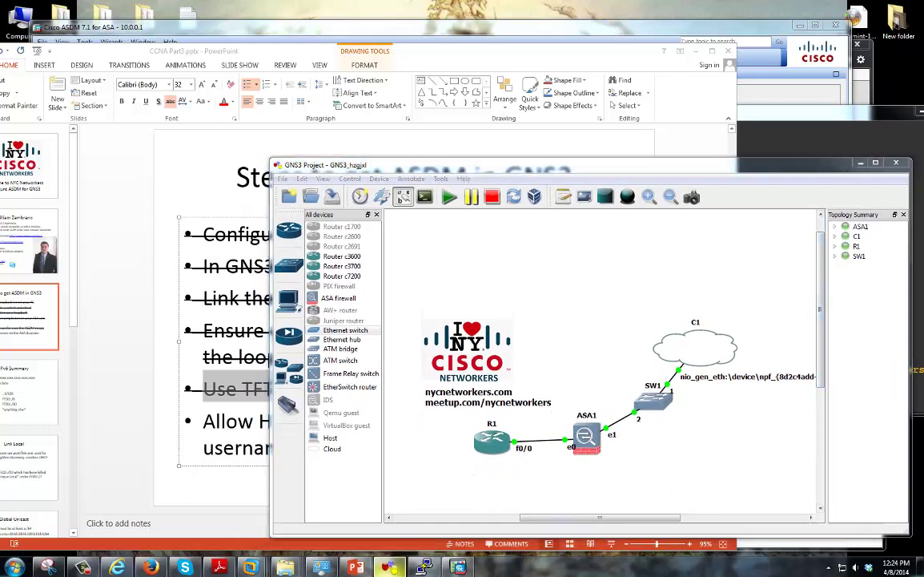